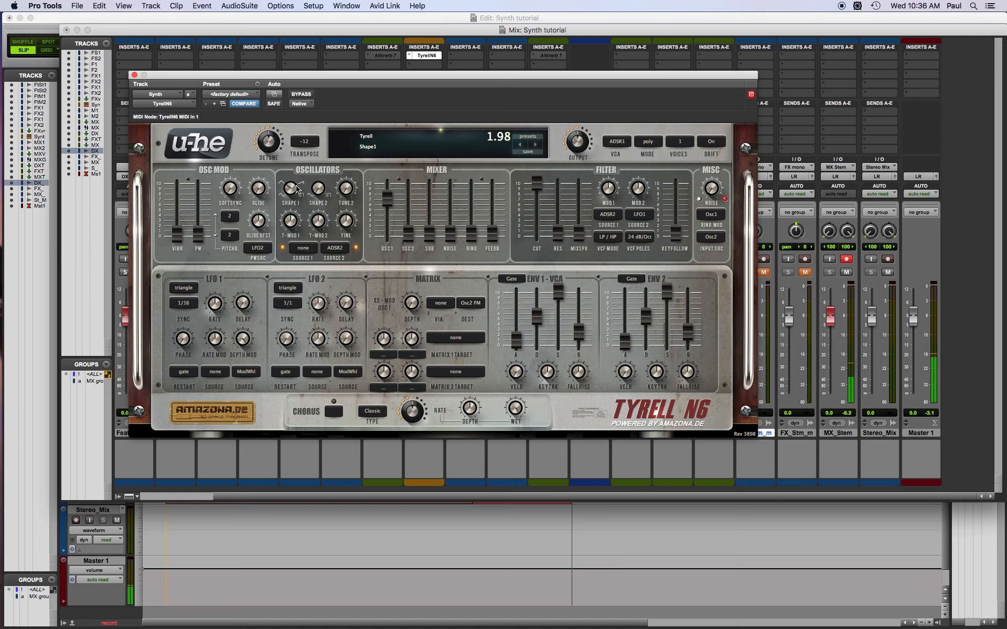
Set oscillator Shape 1 to 4.00 and Shape 2 to 2.00, then adjust the pulse width and the Tune 2 pitch
{"action": "left_click_drag", "start_coordinate": [297, 188], "coordinate": [306, 138]}
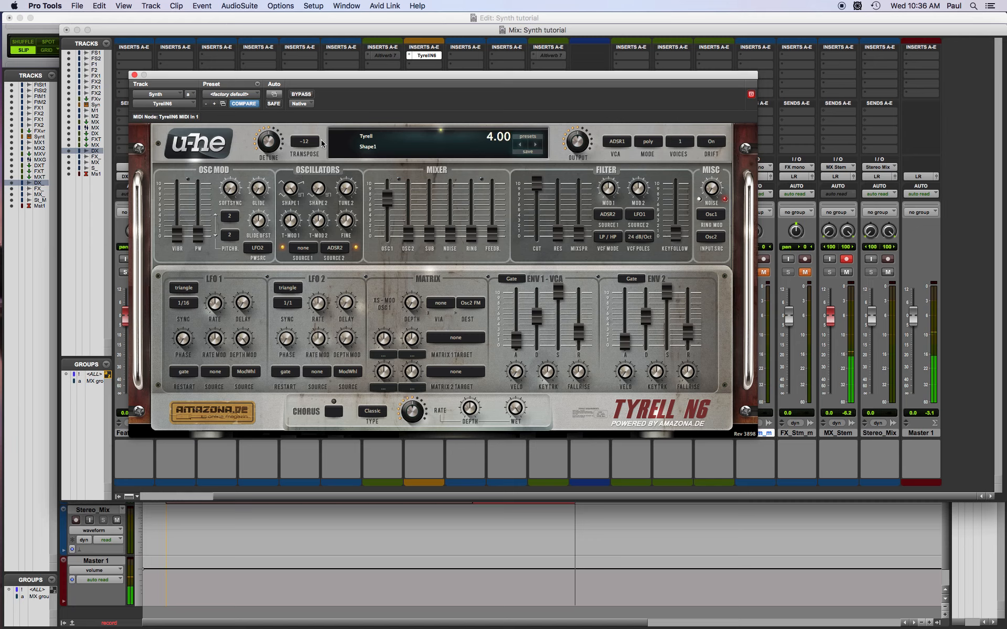
{"action": "left_click", "coordinate": [325, 187]}
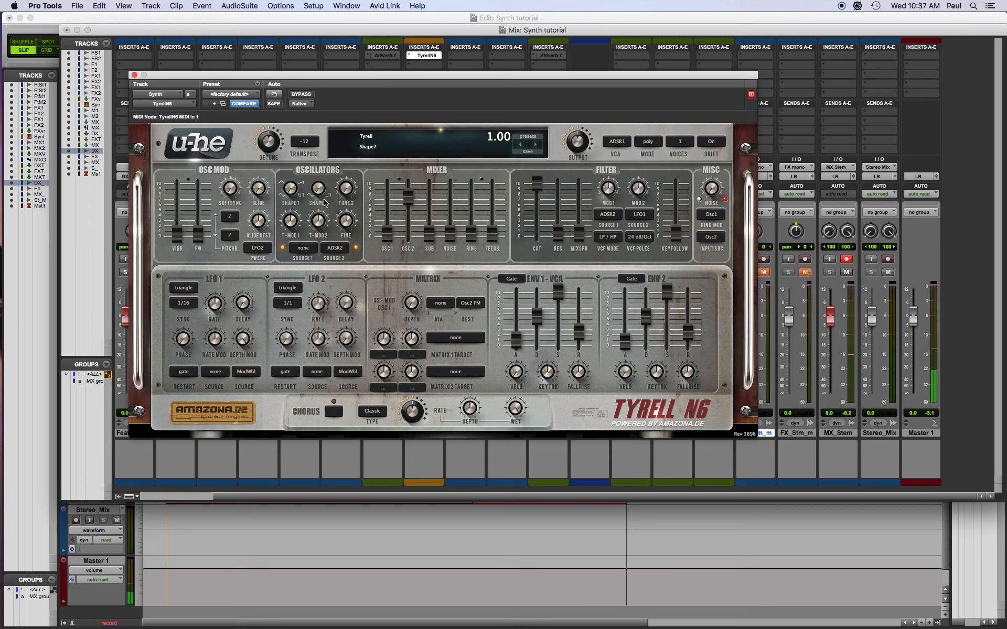
{"action": "left_click_drag", "start_coordinate": [324, 200], "coordinate": [322, 192]}
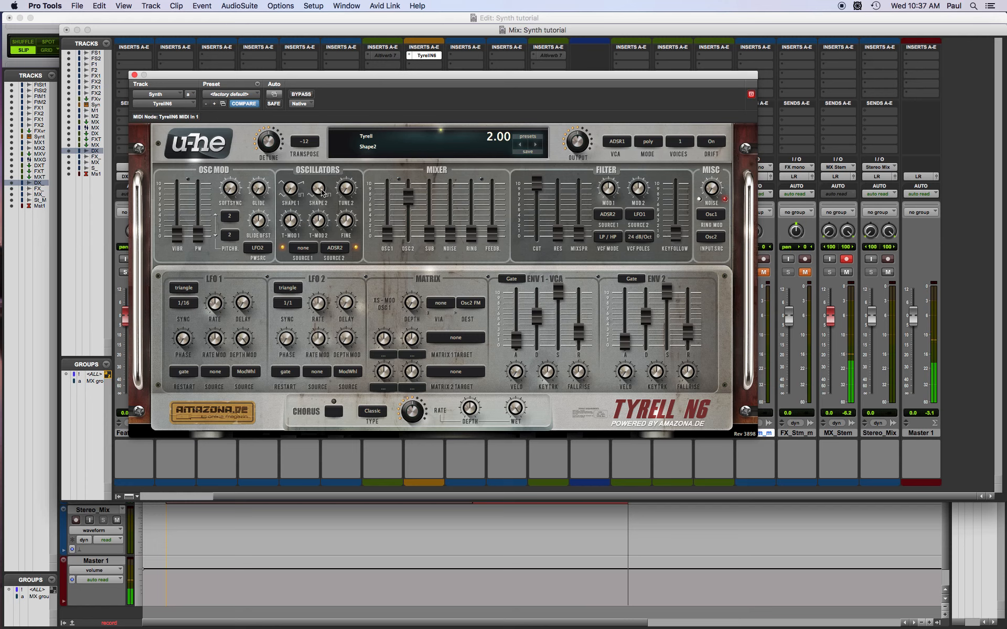
{"action": "left_click_drag", "start_coordinate": [198, 232], "coordinate": [201, 189]}
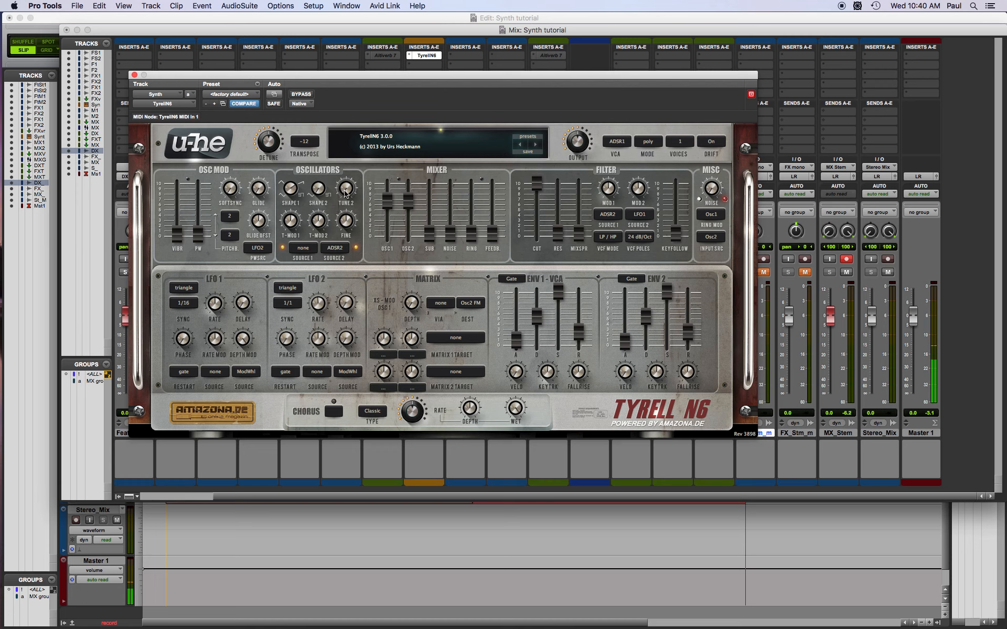
{"action": "mouse_move", "coordinate": [344, 193]}
{"action": "left_mouse_down"}
{"action": "mouse_move", "coordinate": [345, 185]}
{"action": "mouse_move", "coordinate": [346, 195]}
{"action": "left_mouse_up"}
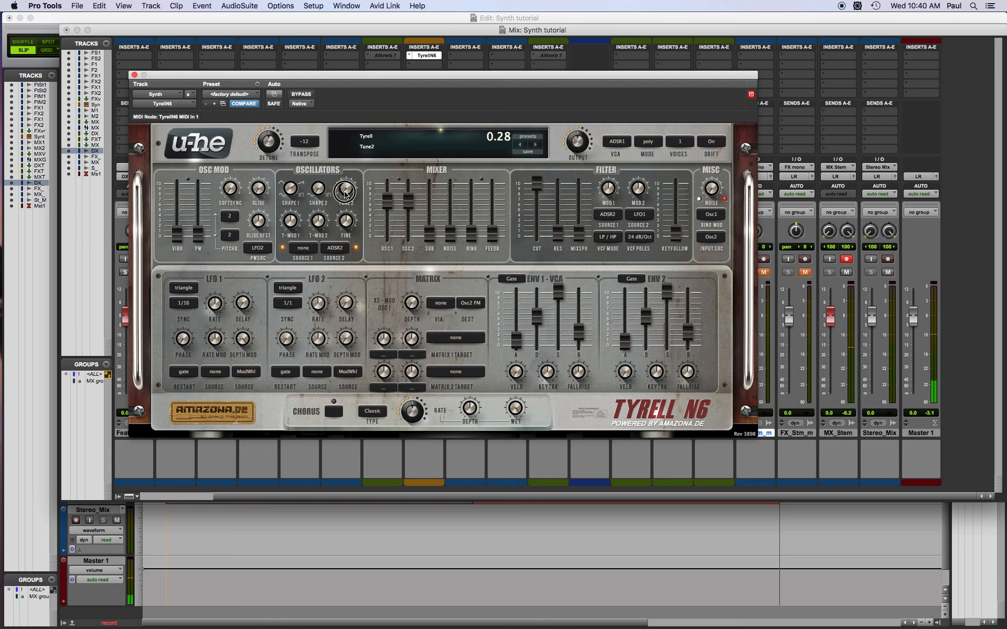
Audition the sub oscillator against oscillator 1, pull its mixer level back to -100.00, and raise the noise level to -12.00
{"action": "left_click_drag", "start_coordinate": [433, 236], "coordinate": [401, 293]}
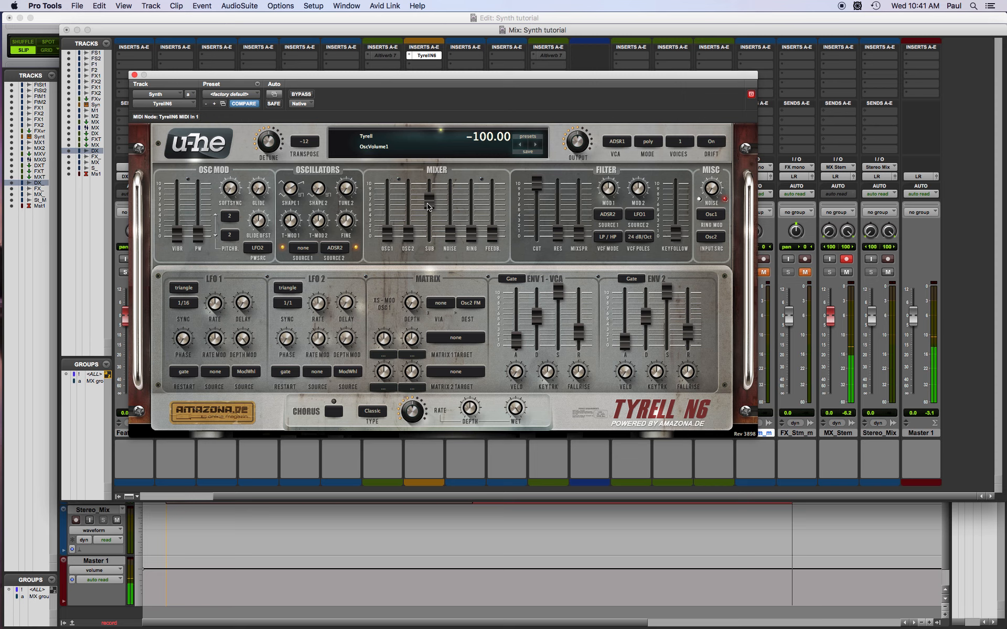
{"action": "left_click_drag", "start_coordinate": [429, 206], "coordinate": [434, 206]}
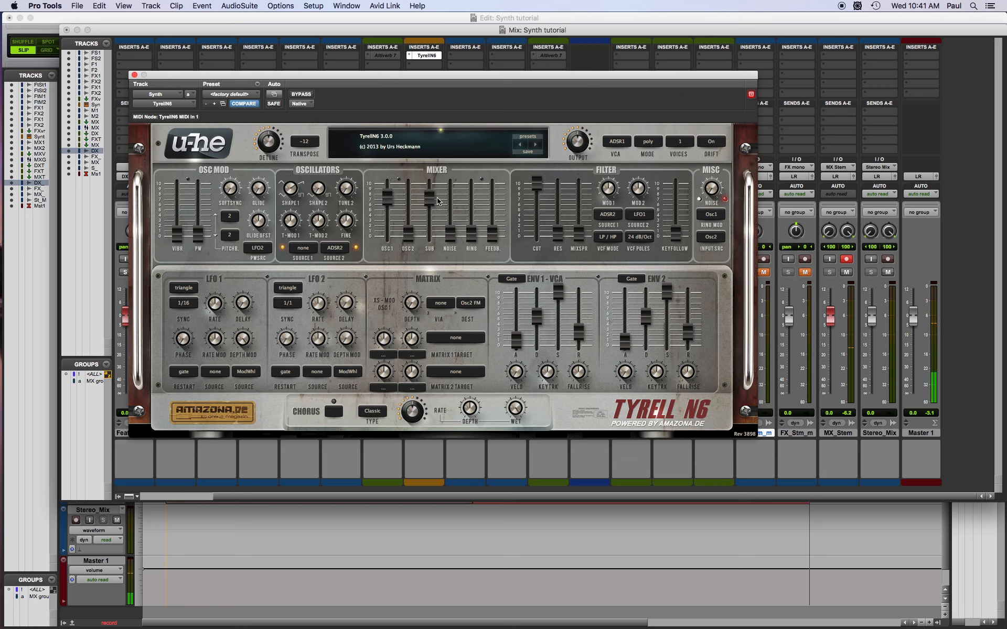
{"action": "left_click_drag", "start_coordinate": [432, 201], "coordinate": [428, 323]}
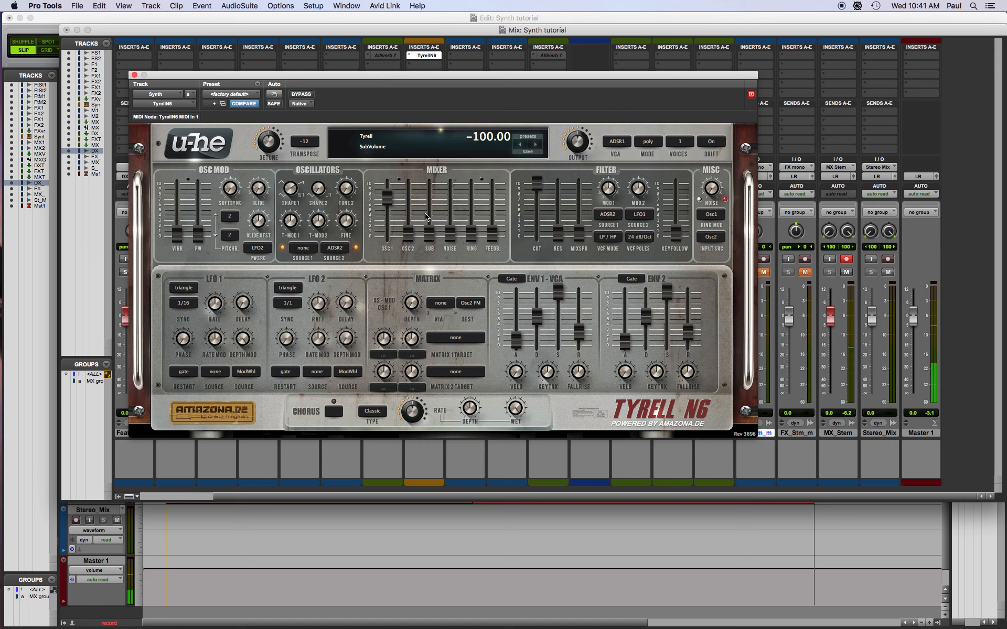
{"action": "left_click_drag", "start_coordinate": [450, 234], "coordinate": [458, 148]}
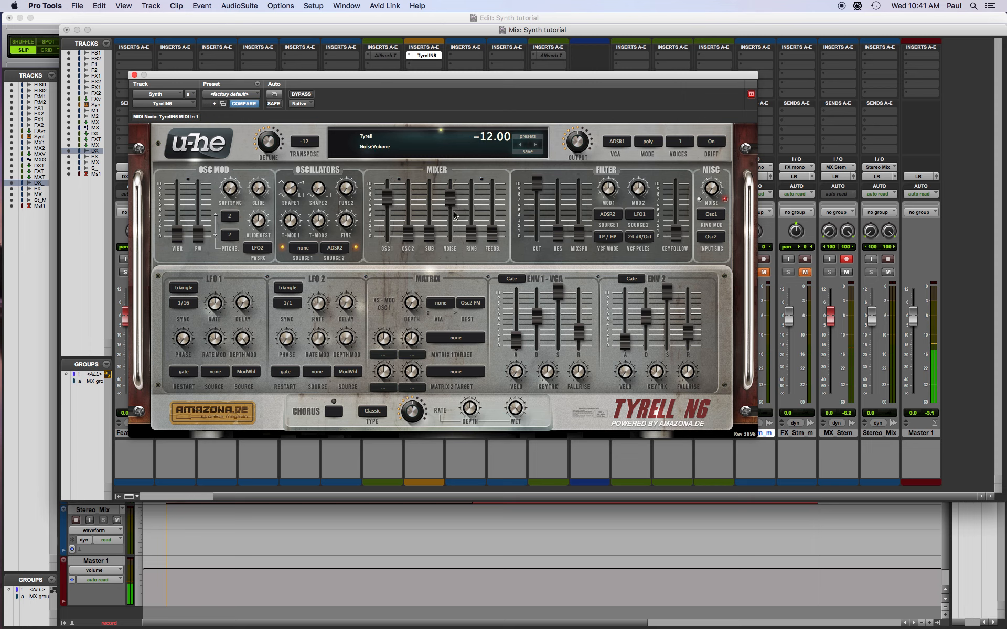
Replace the noise with the ring modulator in the mixer and sweep oscillator 2's tuning, returning Tune 2 to 0.00
{"action": "left_click_drag", "start_coordinate": [451, 199], "coordinate": [480, 194]}
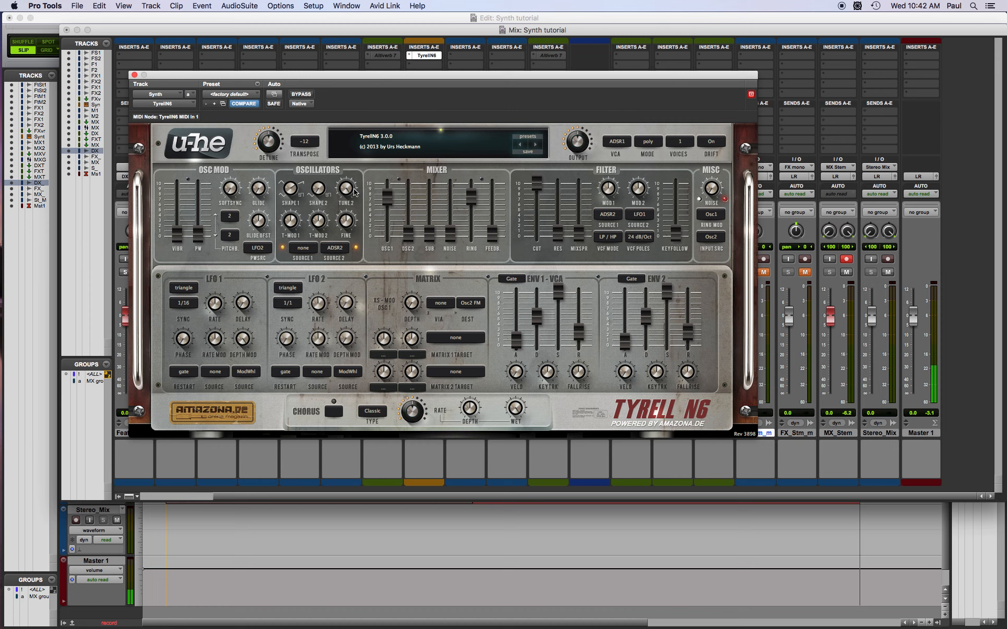
{"action": "mouse_move", "coordinate": [351, 193]}
{"action": "left_mouse_down"}
{"action": "mouse_move", "coordinate": [336, 220]}
{"action": "mouse_move", "coordinate": [340, 199]}
{"action": "left_mouse_up"}
{"action": "scroll", "coordinate": [343, 192], "scroll_direction": "down", "scroll_amount": 1}
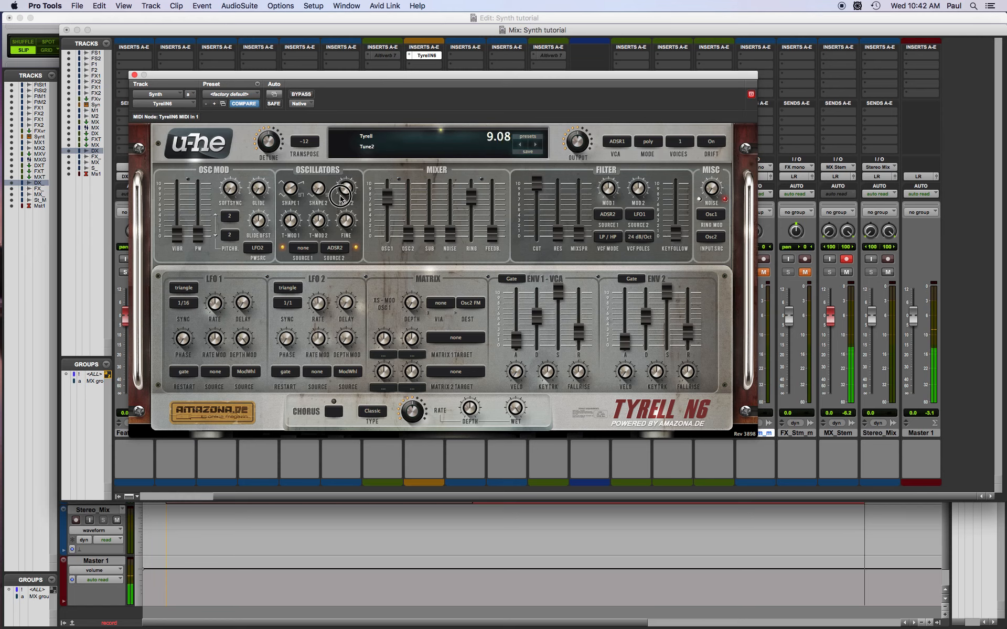
{"action": "scroll", "coordinate": [341, 198], "scroll_direction": "down", "scroll_amount": 2}
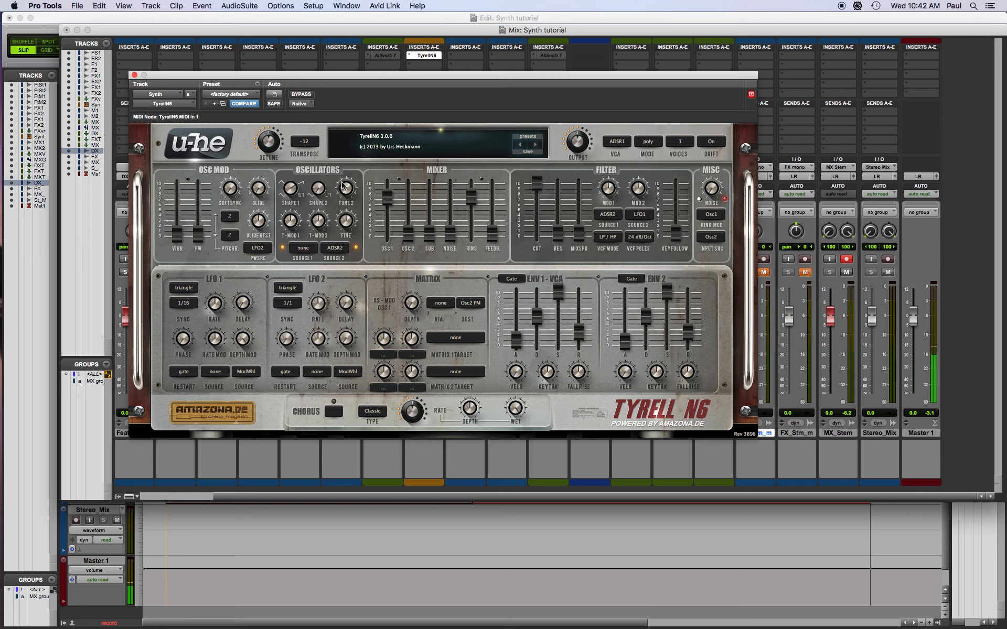
{"action": "left_click_drag", "start_coordinate": [346, 188], "coordinate": [332, 297]}
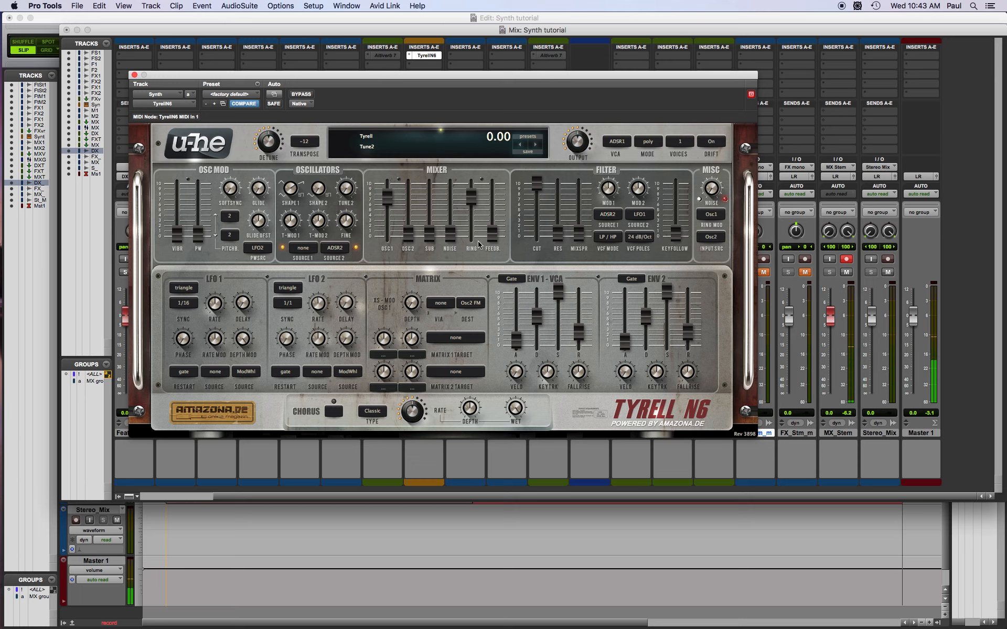
Pull the ring modulator level fully down in the mixer and raise the feedback level
{"action": "left_click_drag", "start_coordinate": [473, 200], "coordinate": [461, 443]}
{"action": "left_click_drag", "start_coordinate": [492, 235], "coordinate": [493, 196]}
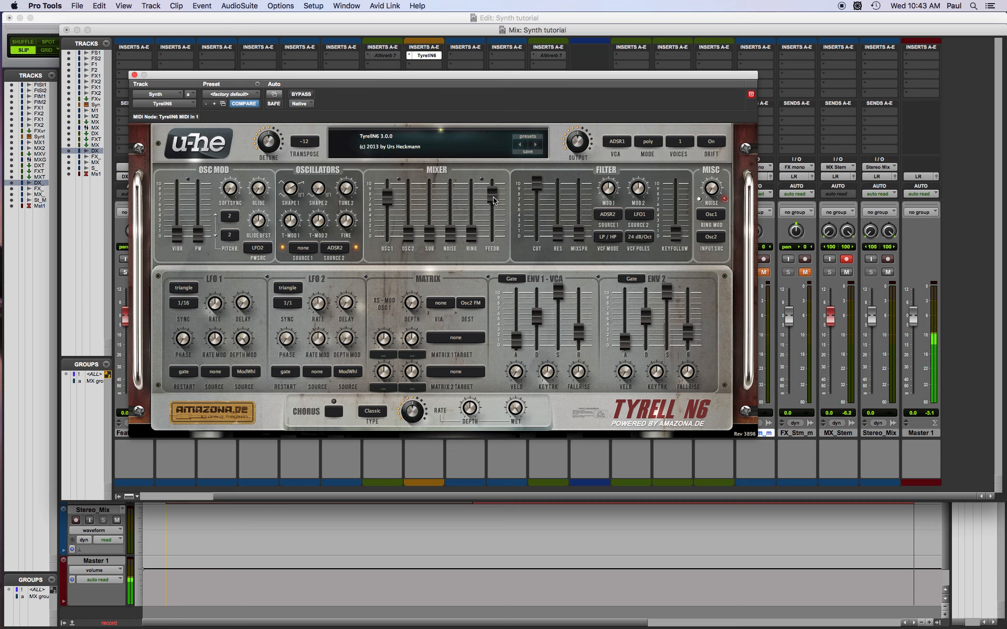
{"action": "mouse_move", "coordinate": [494, 200]}
{"action": "left_mouse_down"}
{"action": "mouse_move", "coordinate": [485, 265]}
{"action": "mouse_move", "coordinate": [495, 181]}
{"action": "mouse_move", "coordinate": [485, 202]}
{"action": "left_mouse_up"}
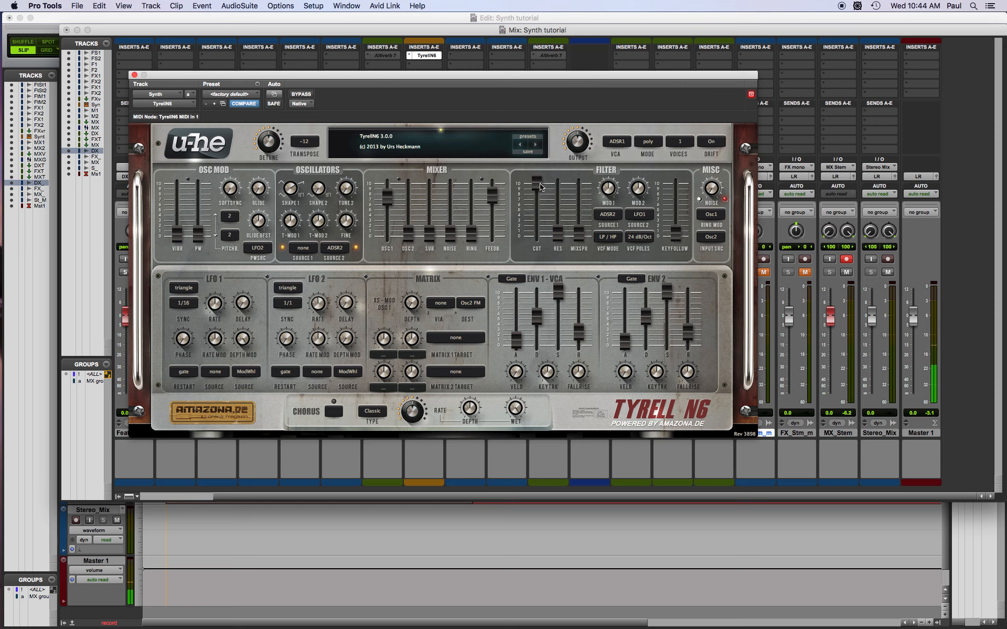
Sweep the filter cutoff down with the VCF poles set to 12 dB/Oct, and raise the resonance to 66.00
{"action": "mouse_move", "coordinate": [540, 185]}
{"action": "left_click_drag", "start_coordinate": [537, 182], "coordinate": [536, 264]}
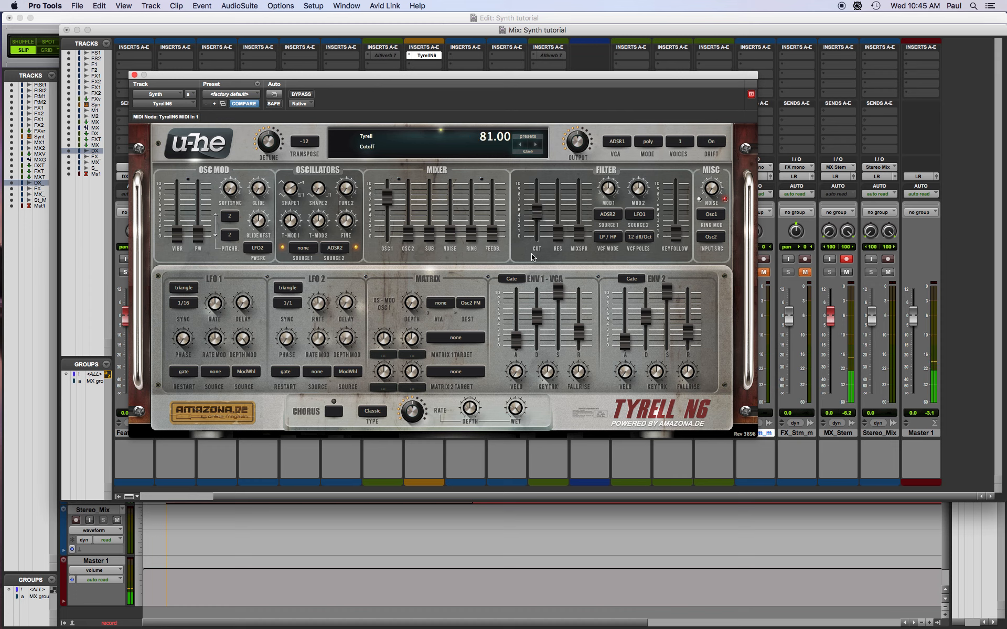
{"action": "left_click", "coordinate": [640, 237]}
{"action": "left_click", "coordinate": [661, 259]}
{"action": "left_click_drag", "start_coordinate": [535, 189], "coordinate": [535, 249]}
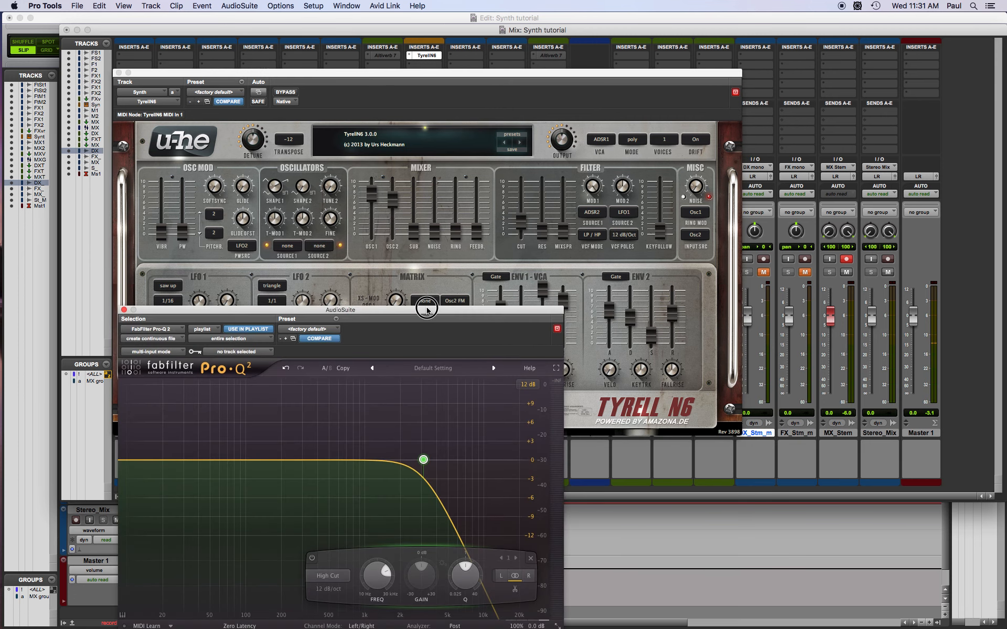
{"action": "left_click_drag", "start_coordinate": [544, 226], "coordinate": [543, 198]}
Reposition the FabFilter Pro-Q 2 window, raise the High Cut band's Q to form a resonant peak, and lower its frequency
{"action": "left_click", "coordinate": [364, 432]}
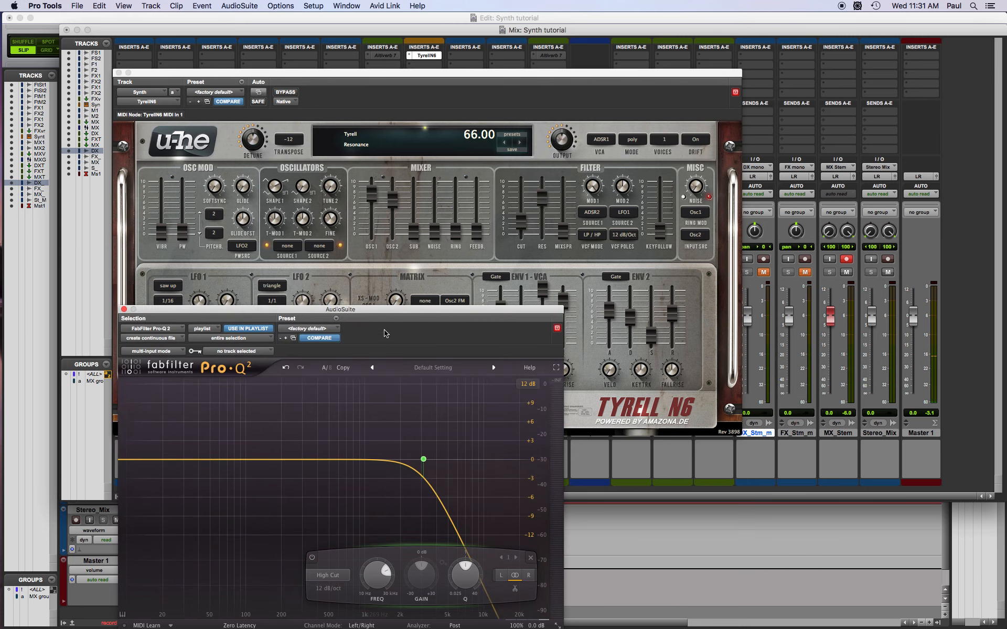
{"action": "left_click_drag", "start_coordinate": [400, 299], "coordinate": [400, 149]}
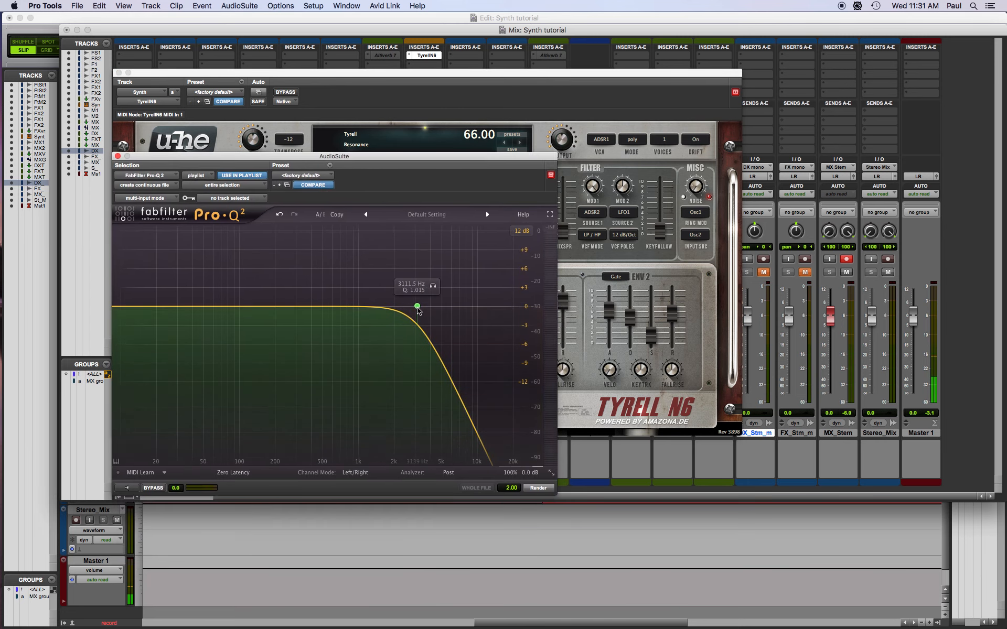
{"action": "mouse_move", "coordinate": [459, 420]}
{"action": "left_click_drag", "start_coordinate": [457, 430], "coordinate": [473, 426]}
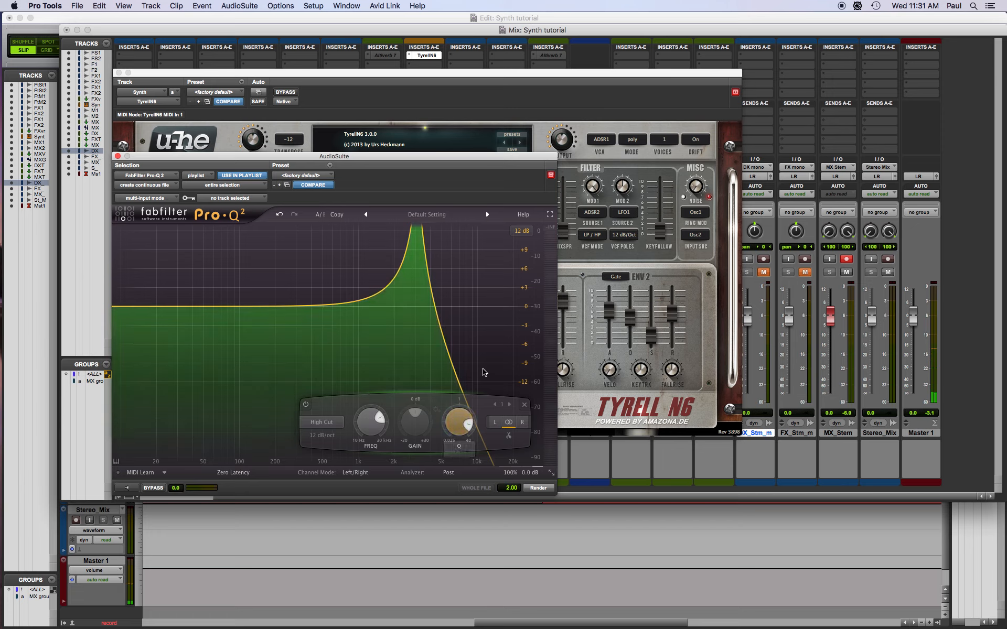
{"action": "mouse_move", "coordinate": [370, 419]}
{"action": "left_mouse_down"}
{"action": "mouse_move", "coordinate": [390, 417]}
{"action": "mouse_move", "coordinate": [361, 417]}
{"action": "left_mouse_up"}
Return to the TyrellN6 synth, raise its filter resonance and cutoff, and change the VCF poles setting
{"action": "left_click", "coordinate": [569, 230]}
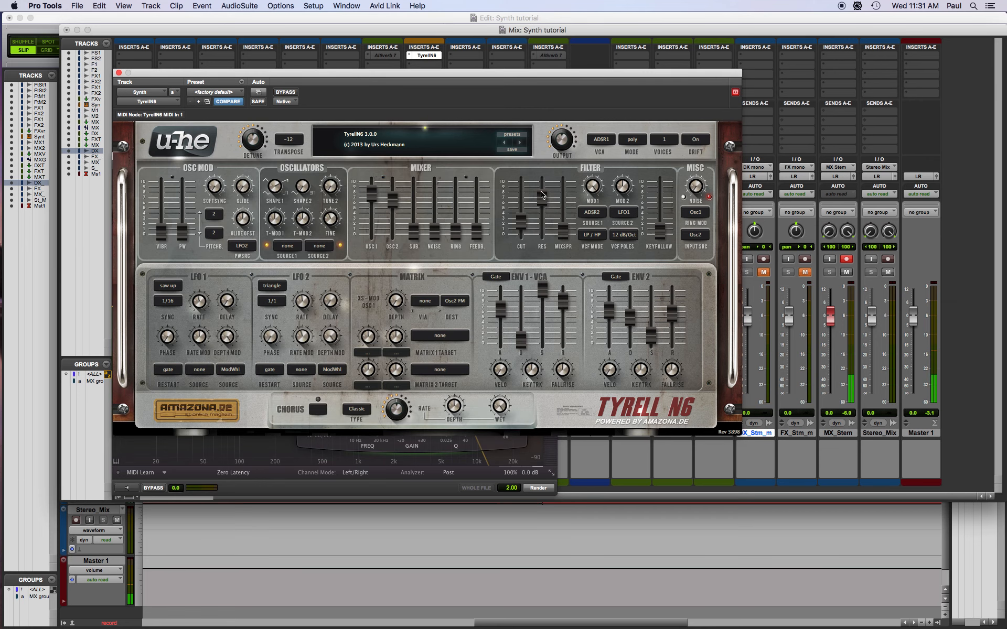
{"action": "mouse_move", "coordinate": [542, 198]}
{"action": "left_mouse_down"}
{"action": "mouse_move", "coordinate": [557, 181]}
{"action": "mouse_move", "coordinate": [544, 181]}
{"action": "left_mouse_up"}
{"action": "mouse_move", "coordinate": [521, 220]}
{"action": "left_mouse_down"}
{"action": "mouse_move", "coordinate": [522, 176]}
{"action": "mouse_move", "coordinate": [522, 195]}
{"action": "mouse_move", "coordinate": [544, 176]}
{"action": "mouse_move", "coordinate": [522, 198]}
{"action": "left_mouse_up"}
{"action": "left_click", "coordinate": [620, 235]}
{"action": "left_click", "coordinate": [628, 246]}
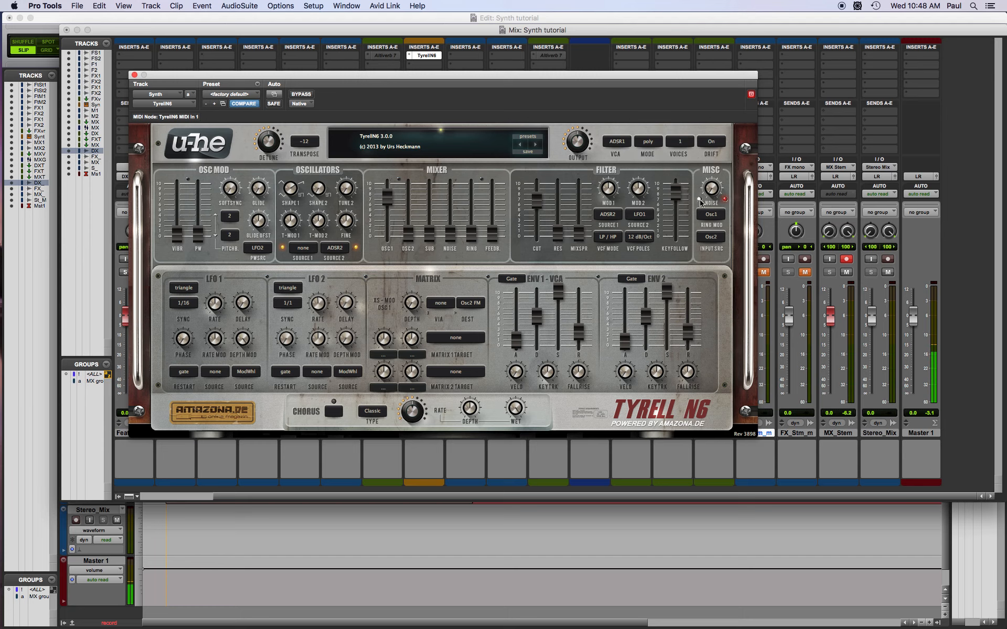
Isolate the noise source at a level of 25.00 with oscillator 1 at -100.00, and sweep the noise colour control
{"action": "left_click_drag", "start_coordinate": [450, 231], "coordinate": [450, 181]}
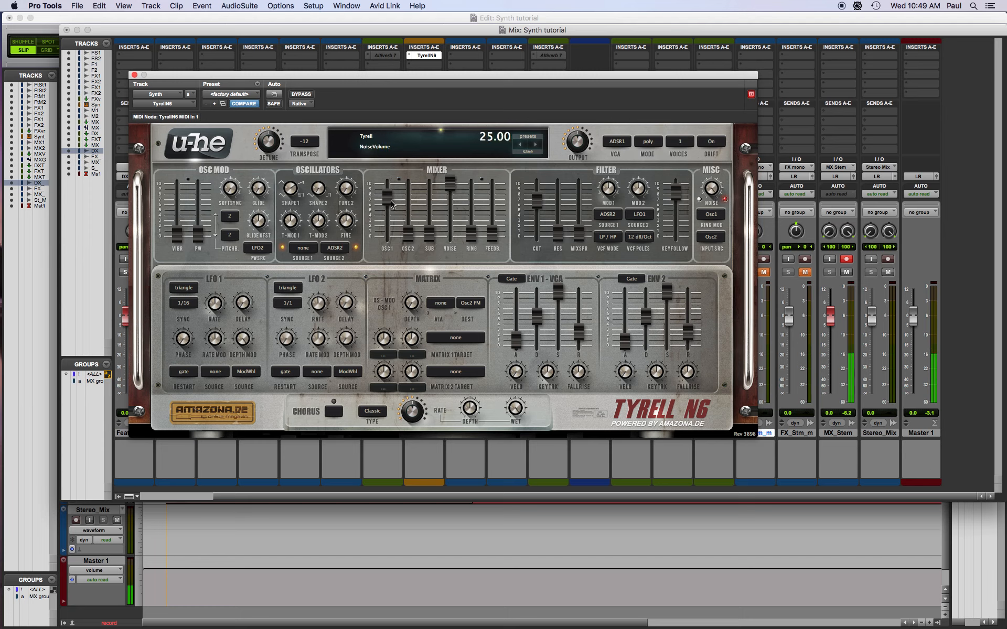
{"action": "left_click_drag", "start_coordinate": [387, 197], "coordinate": [387, 231]}
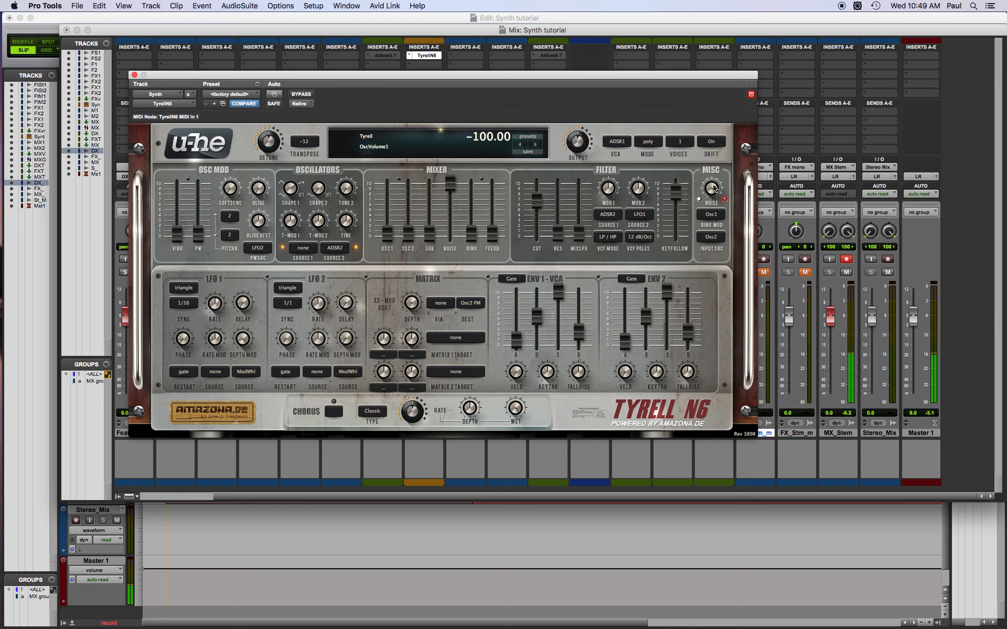
{"action": "left_click_drag", "start_coordinate": [714, 188], "coordinate": [698, 211]}
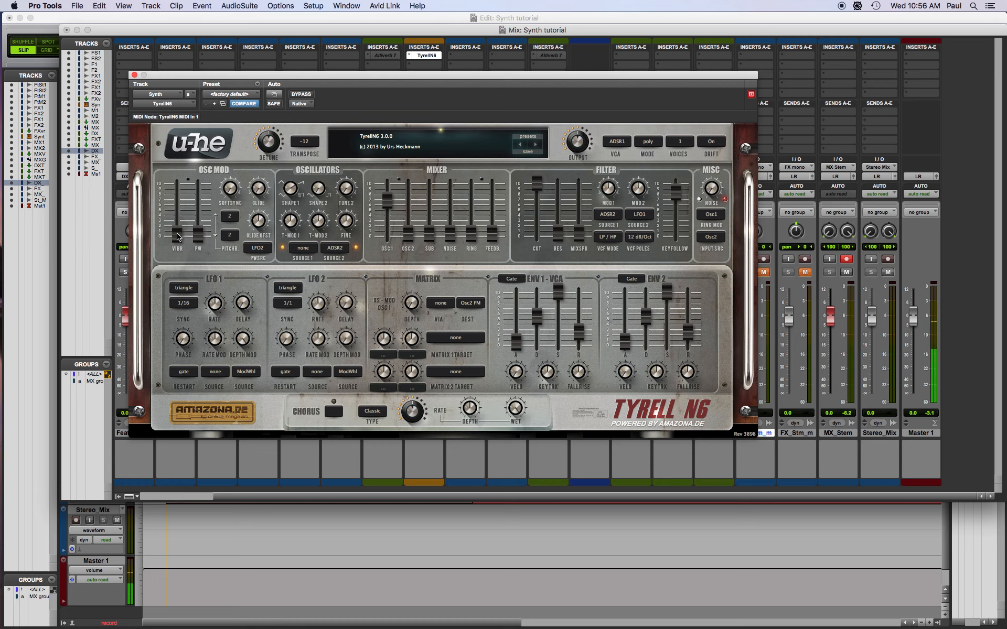
Demonstrate the oscillator modulation by raising the vibrato depth and the pulse-width depth
{"action": "left_click_drag", "start_coordinate": [177, 239], "coordinate": [181, 216]}
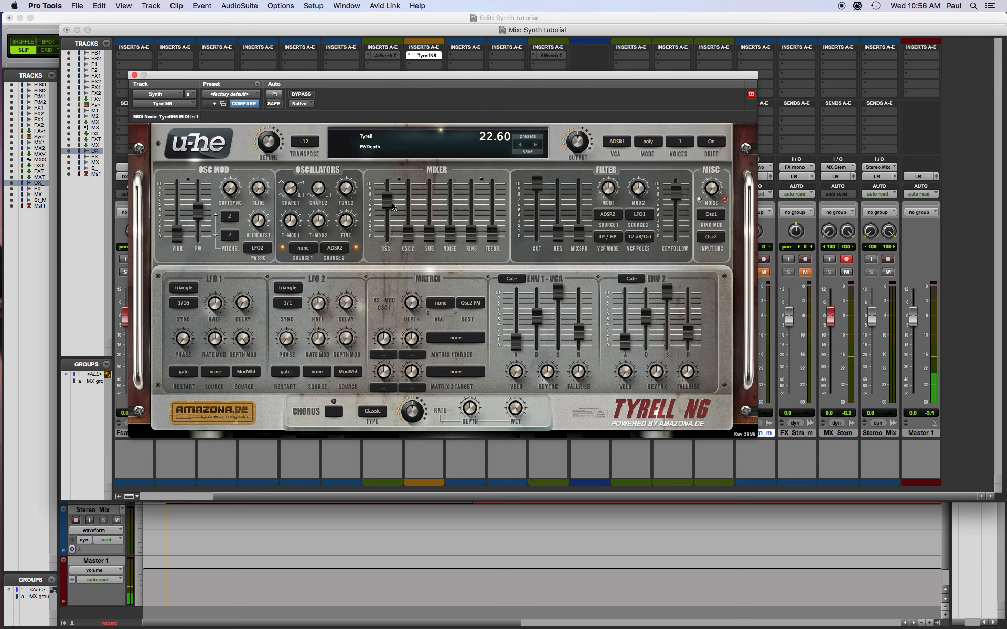
{"action": "left_click_drag", "start_coordinate": [197, 210], "coordinate": [203, 191]}
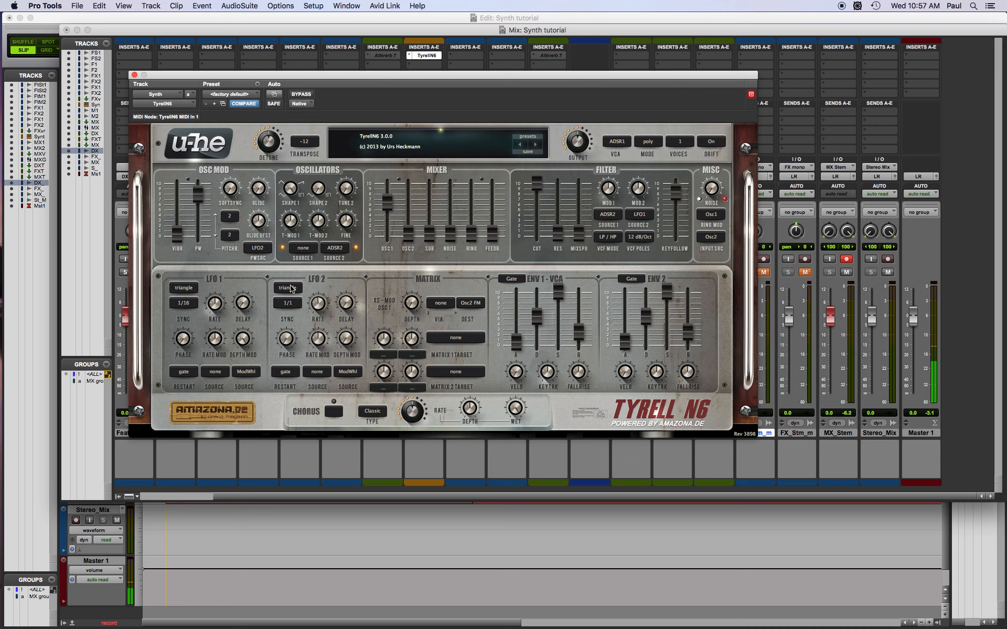
Set the LFO 2 waveform to rand hold and raise the LFO 2 rate
{"action": "left_click", "coordinate": [288, 288]}
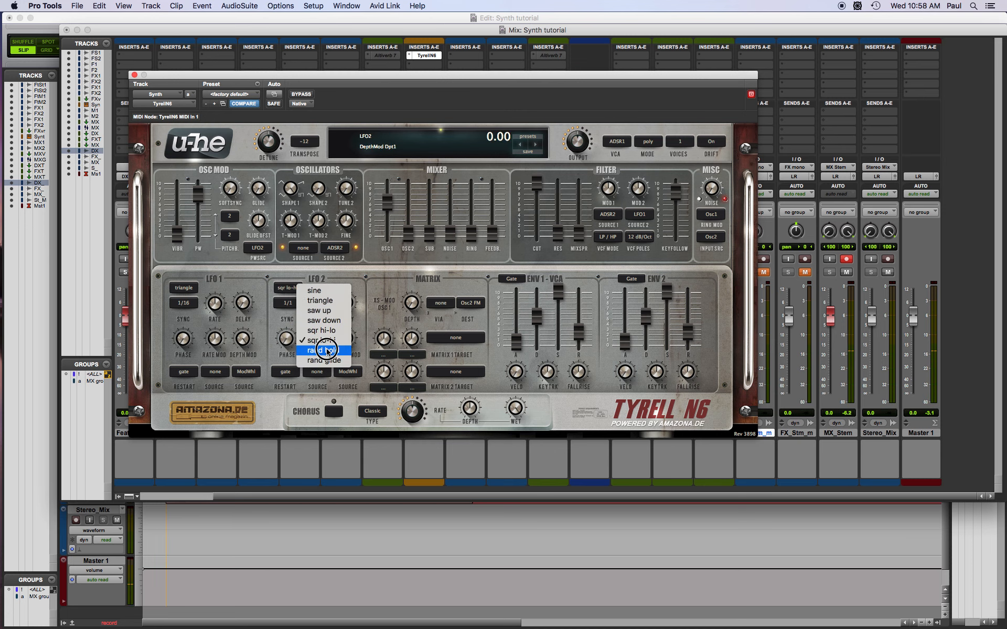
{"action": "left_click", "coordinate": [320, 350]}
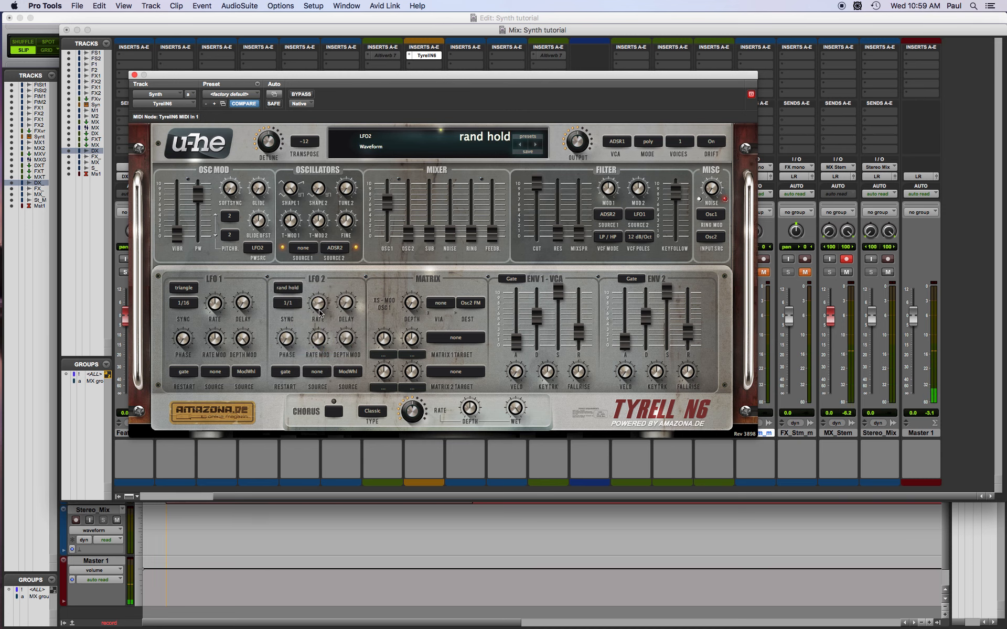
{"action": "left_click_drag", "start_coordinate": [318, 310], "coordinate": [319, 293]}
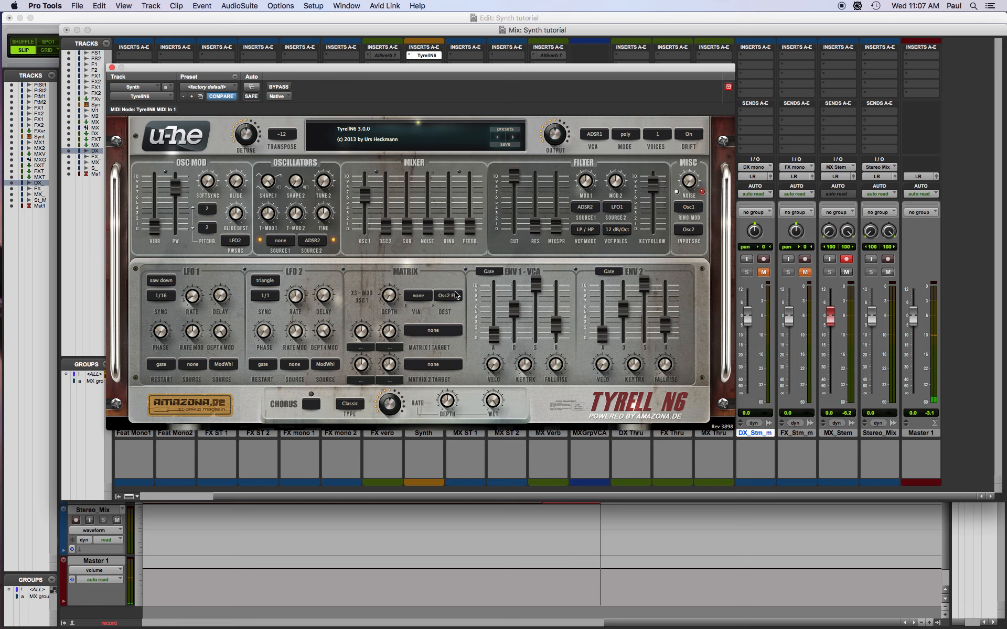
Review the cross-modulation destinations, keep Osc2 FM, and set the modulation source to ModWhl
{"action": "left_click", "coordinate": [449, 294]}
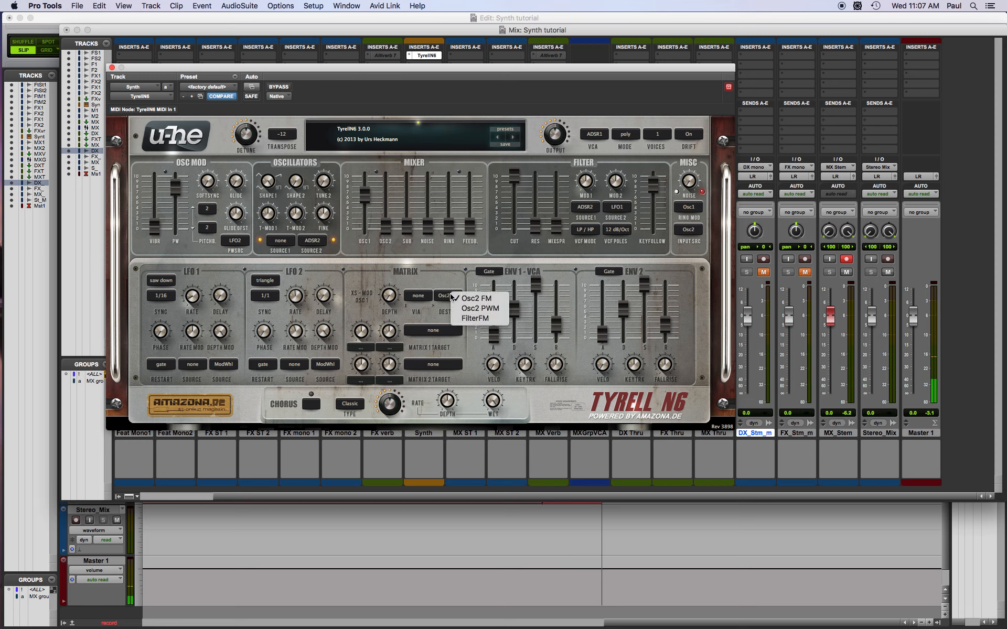
{"action": "left_click", "coordinate": [418, 295]}
{"action": "left_click", "coordinate": [428, 309]}
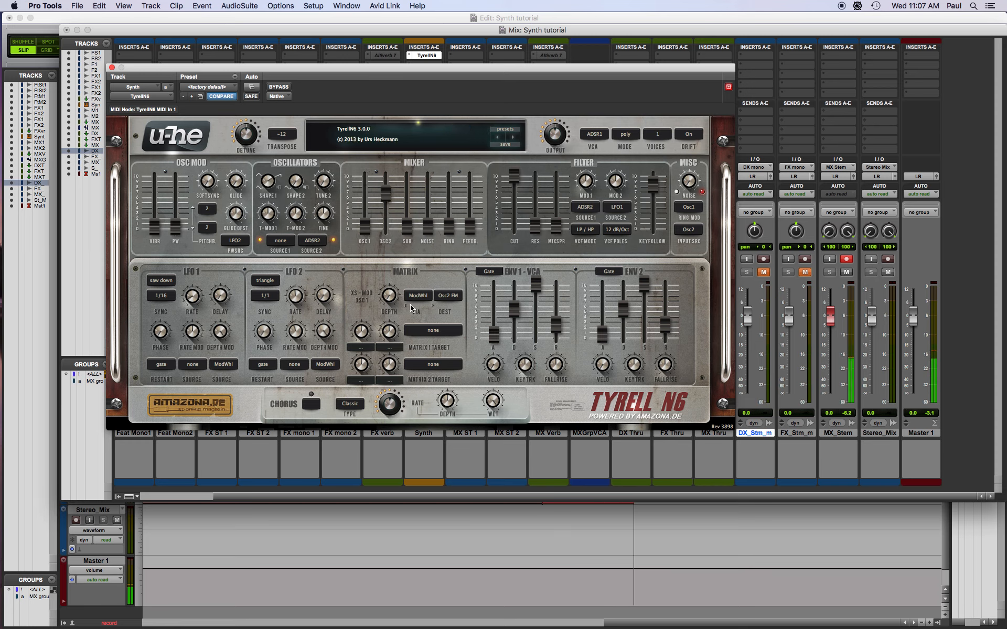
Sweep the oscillator 1 cross-modulation depth up and down, ending at 86.00
{"action": "left_click_drag", "start_coordinate": [389, 295], "coordinate": [396, 263]}
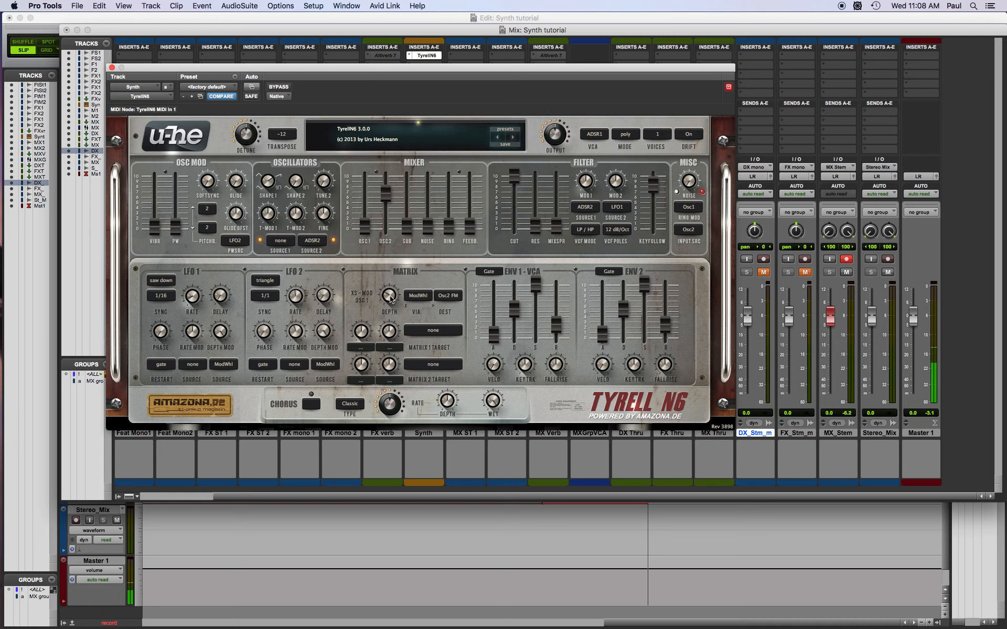
{"action": "left_click_drag", "start_coordinate": [390, 298], "coordinate": [397, 270]}
{"action": "left_click_drag", "start_coordinate": [389, 320], "coordinate": [390, 297]}
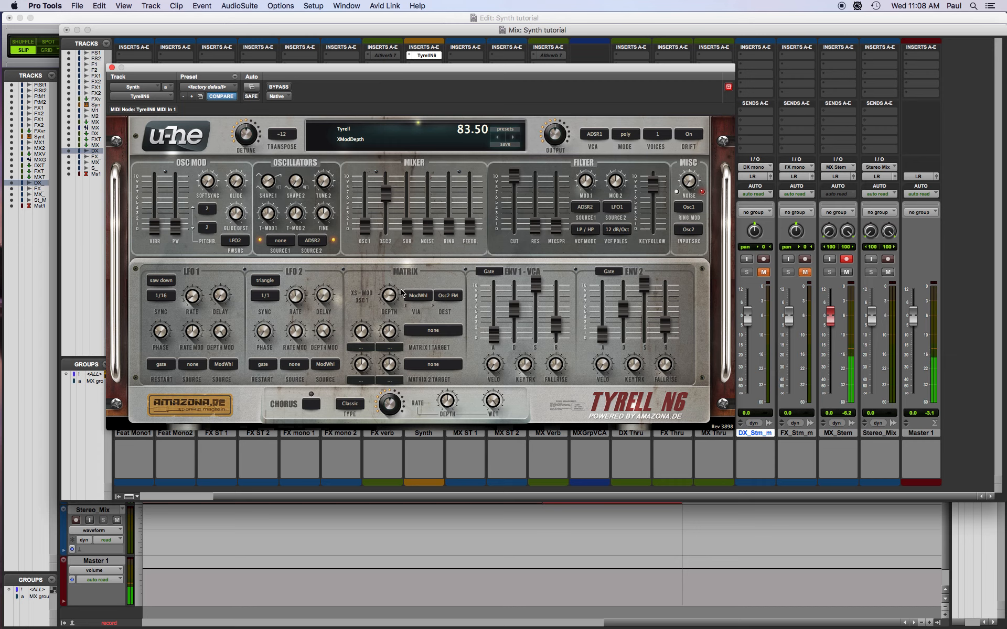
{"action": "scroll", "coordinate": [392, 294], "scroll_direction": "up", "scroll_amount": 3}
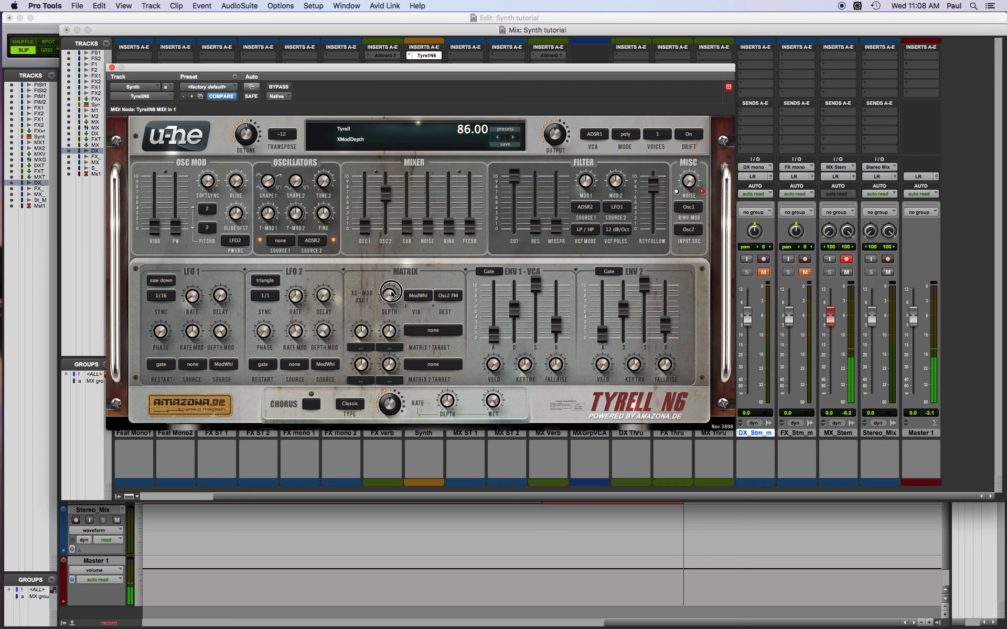
Sweep the cross-modulation depth of oscillator 1 once more with a larger upward movement
{"action": "left_click_drag", "start_coordinate": [392, 294], "coordinate": [403, 269]}
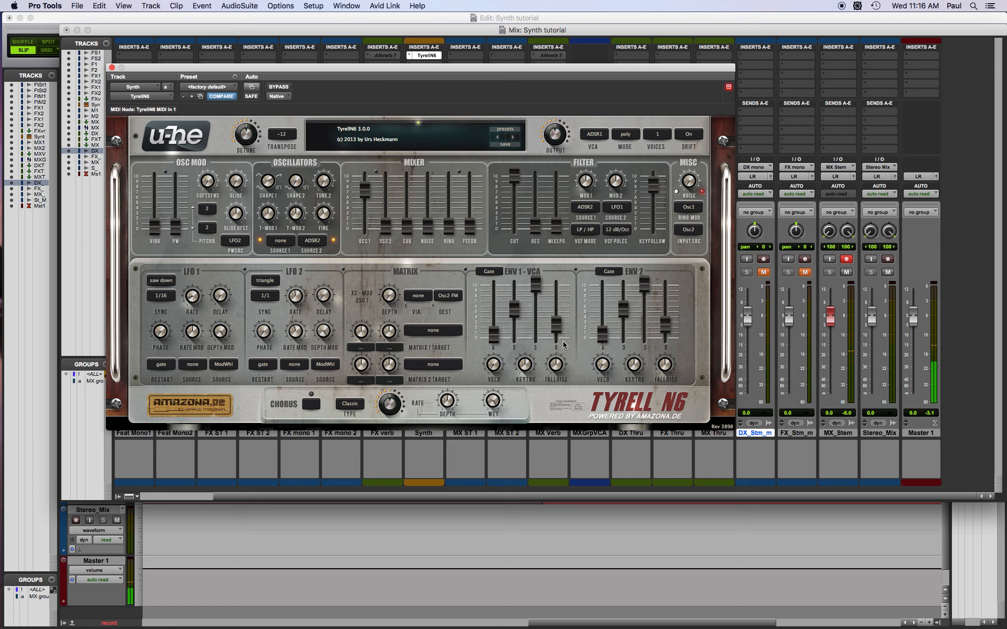
Demonstrate Envelope 1 by raising its attack to 72.40, varying its sustain, and setting its release to 70.40
{"action": "left_click_drag", "start_coordinate": [494, 333], "coordinate": [501, 299]}
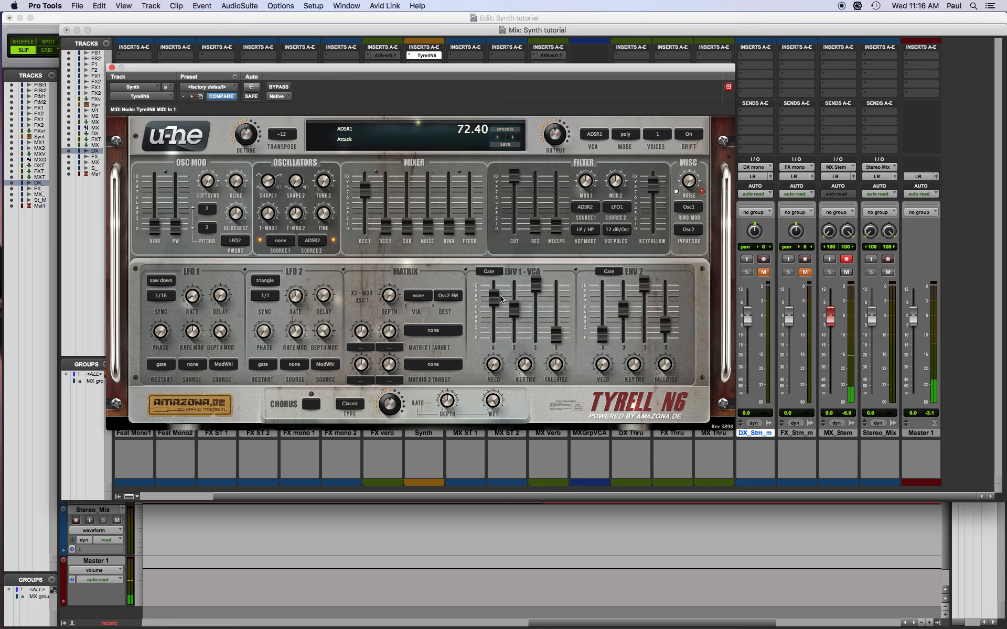
{"action": "left_click", "coordinate": [537, 283]}
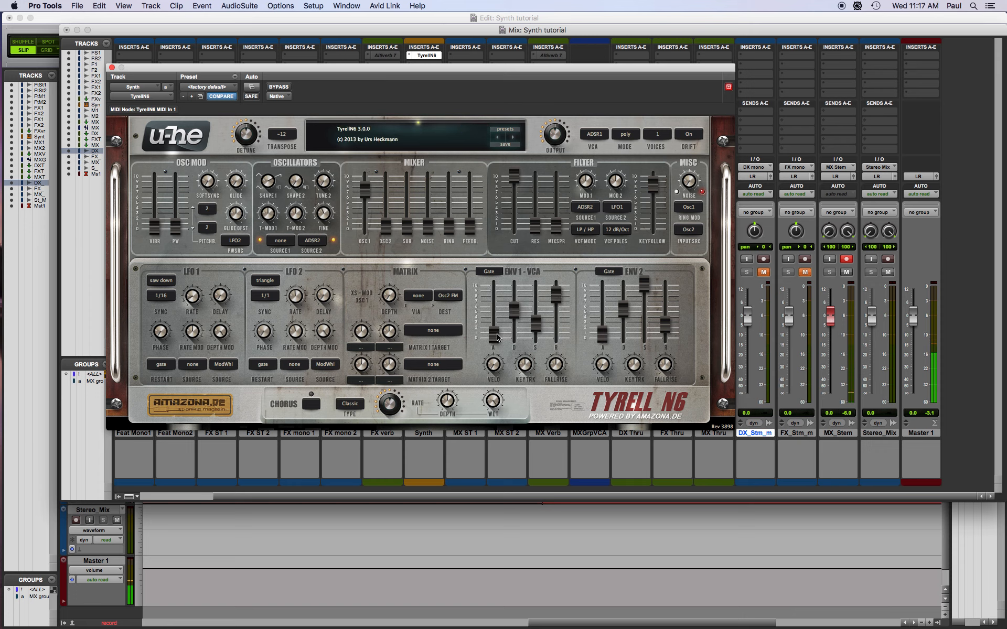
{"action": "left_click_drag", "start_coordinate": [557, 294], "coordinate": [556, 297]}
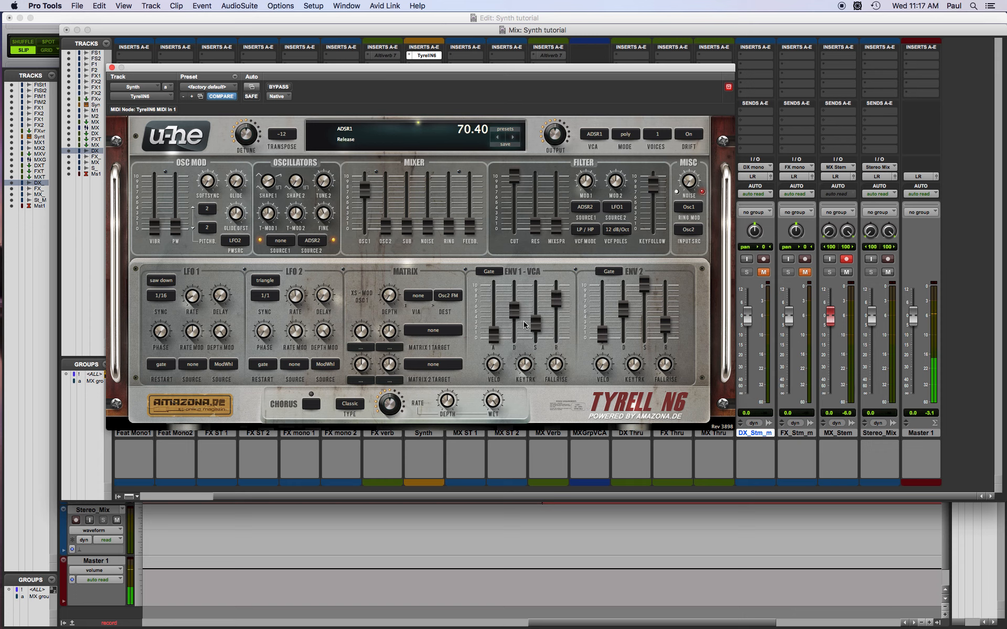
{"action": "left_click", "coordinate": [492, 337]}
{"action": "left_click_drag", "start_coordinate": [492, 337], "coordinate": [556, 196]}
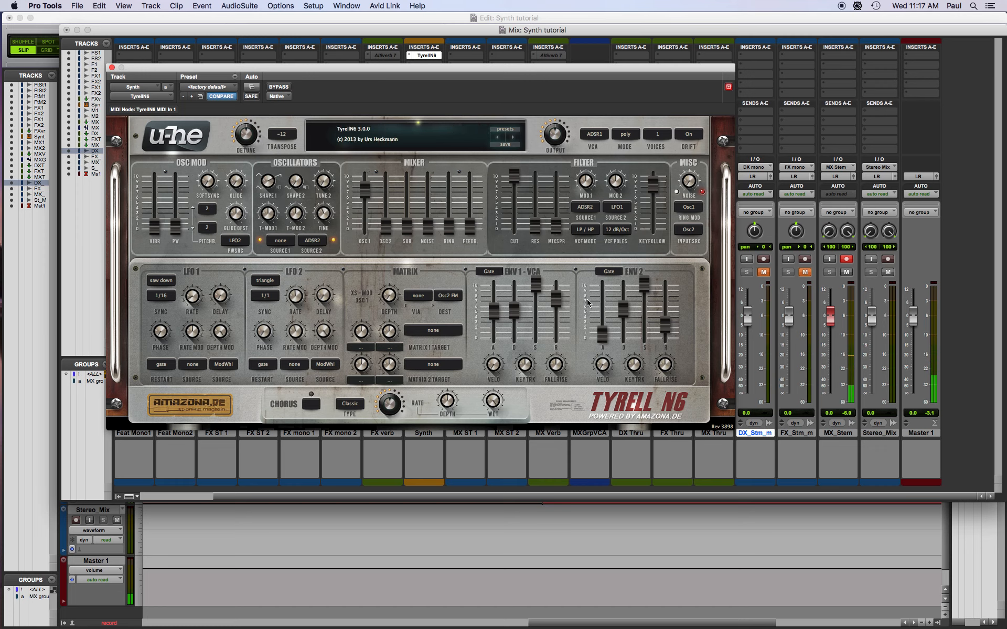
Set the Envelope 1 attack to 0.00, decay to about 25.20 and sustain to 0.00 for a short sound
{"action": "left_click_drag", "start_coordinate": [494, 311], "coordinate": [507, 345]}
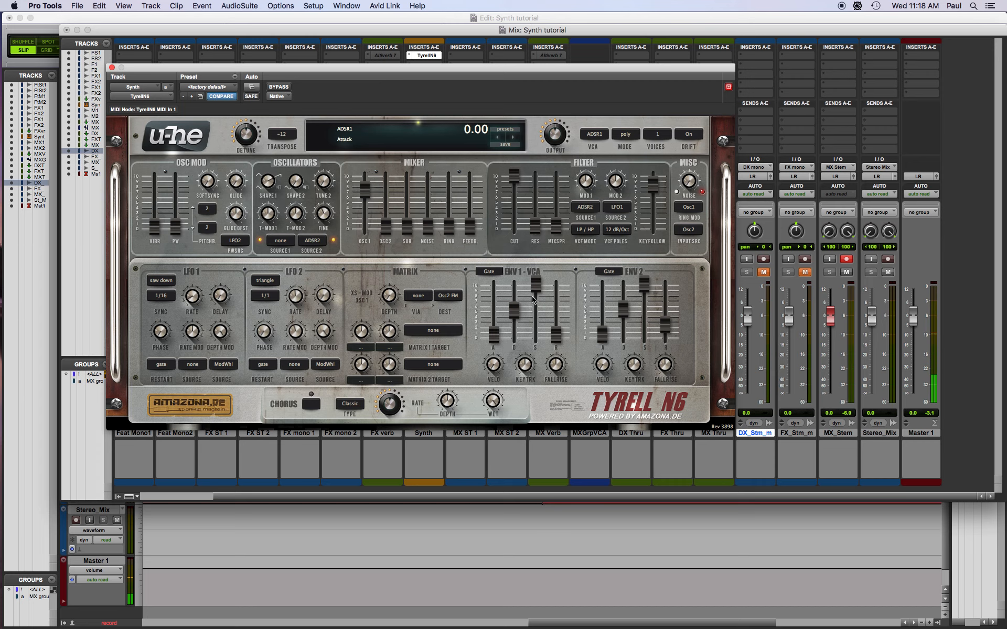
{"action": "left_click_drag", "start_coordinate": [533, 300], "coordinate": [514, 342]}
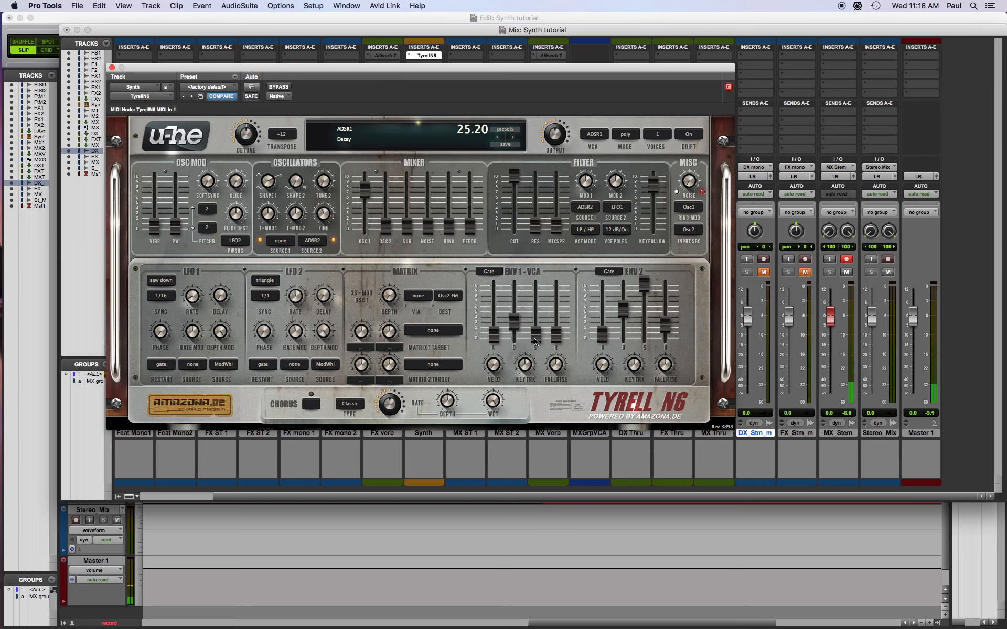
{"action": "left_click", "coordinate": [535, 341]}
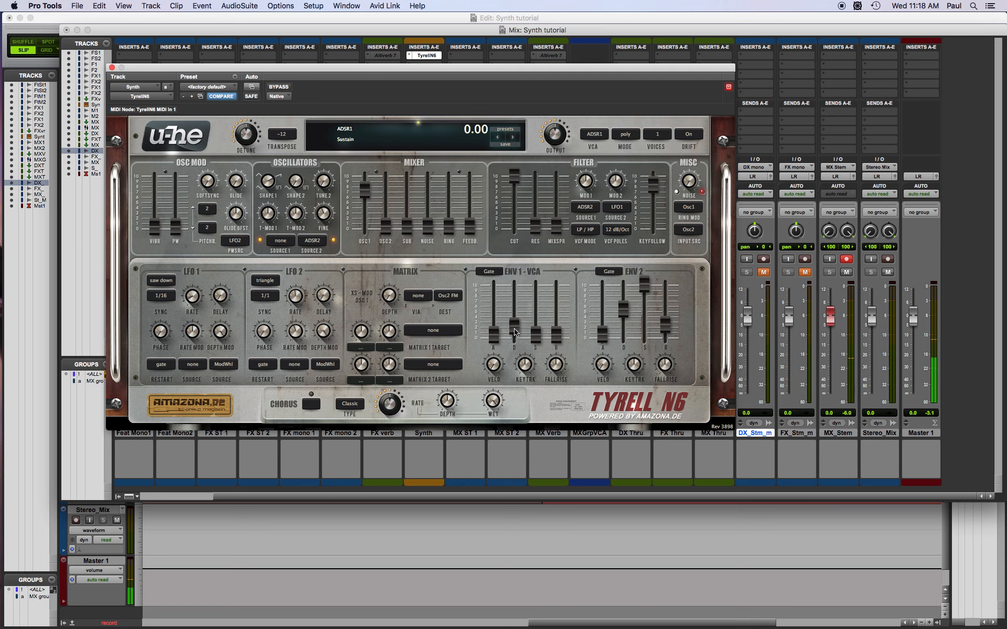
{"action": "mouse_move", "coordinate": [515, 332]}
{"action": "left_mouse_down"}
{"action": "mouse_move", "coordinate": [522, 267]}
{"action": "mouse_move", "coordinate": [517, 333]}
{"action": "mouse_move", "coordinate": [516, 324]}
{"action": "left_mouse_up"}
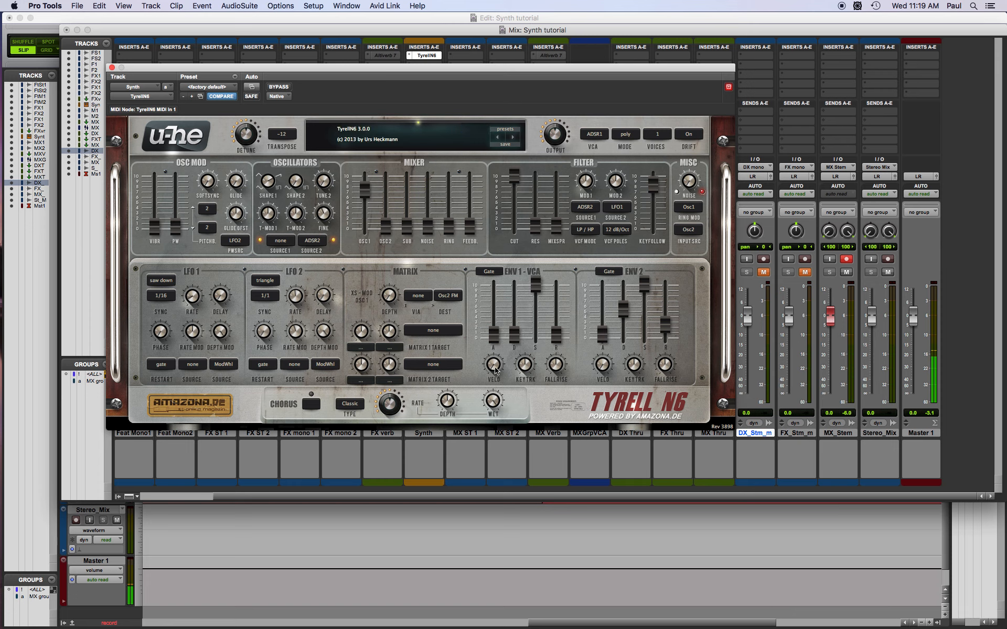
Sweep the velocity amount of Envelope 1 through several settings
{"action": "left_click_drag", "start_coordinate": [494, 364], "coordinate": [514, 307]}
{"action": "left_click_drag", "start_coordinate": [493, 367], "coordinate": [506, 336]}
{"action": "left_click_drag", "start_coordinate": [495, 369], "coordinate": [499, 363]}
Set the Envelope 1 trigger to LFO1 and change the LFO 1 waveform to saw up
{"action": "left_click", "coordinate": [489, 271]}
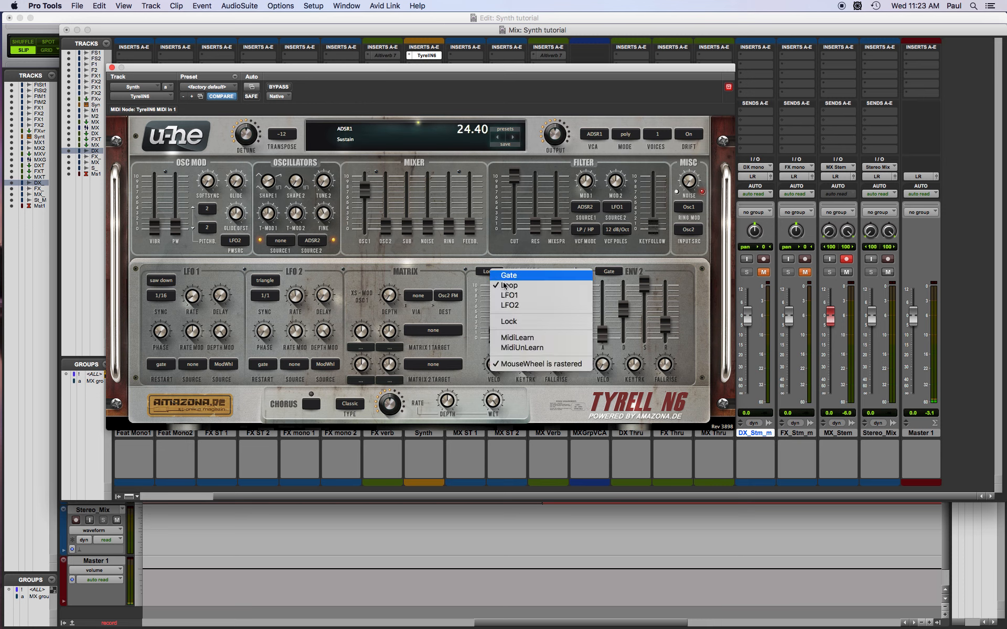
{"action": "left_click", "coordinate": [524, 294]}
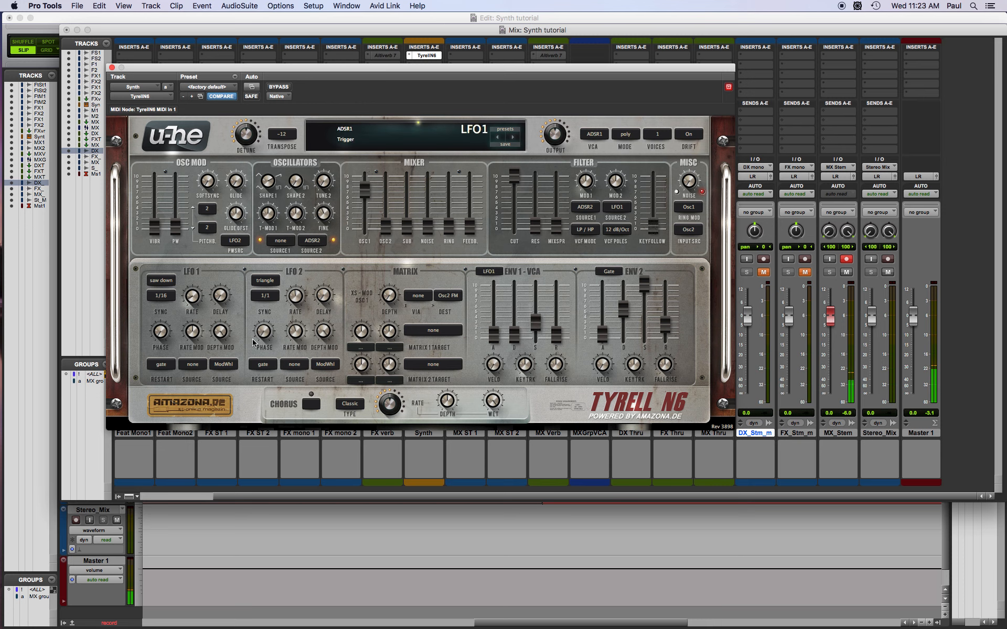
{"action": "left_click", "coordinate": [162, 296]}
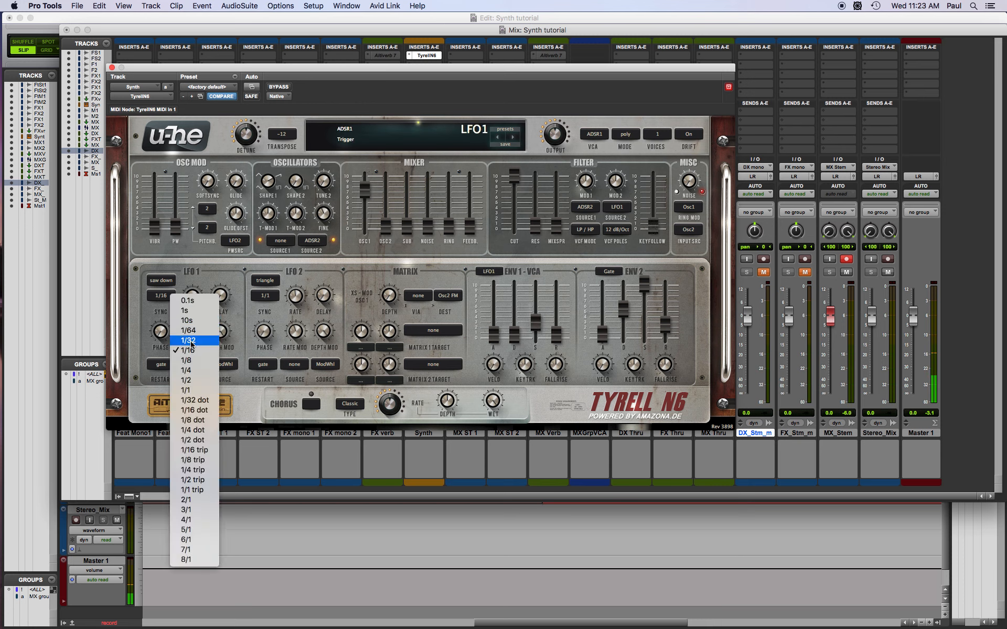
{"action": "left_click", "coordinate": [190, 276]}
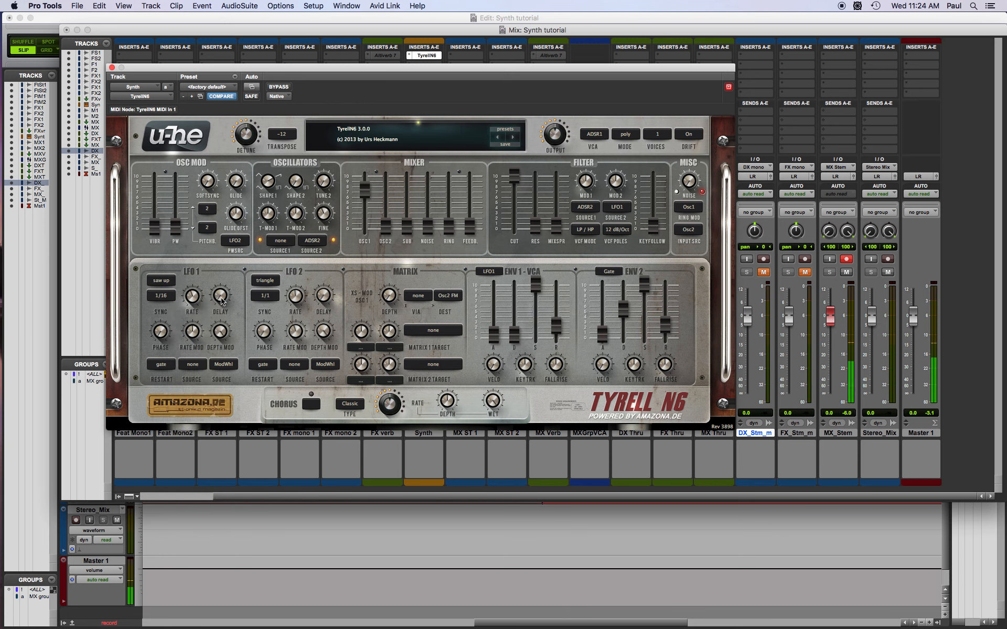
Set the LFO 1 rate to -0.50 and keep its sync at 1/16
{"action": "mouse_move", "coordinate": [194, 295]}
{"action": "left_click_drag", "start_coordinate": [194, 295], "coordinate": [194, 304]}
{"action": "left_click", "coordinate": [161, 296]}
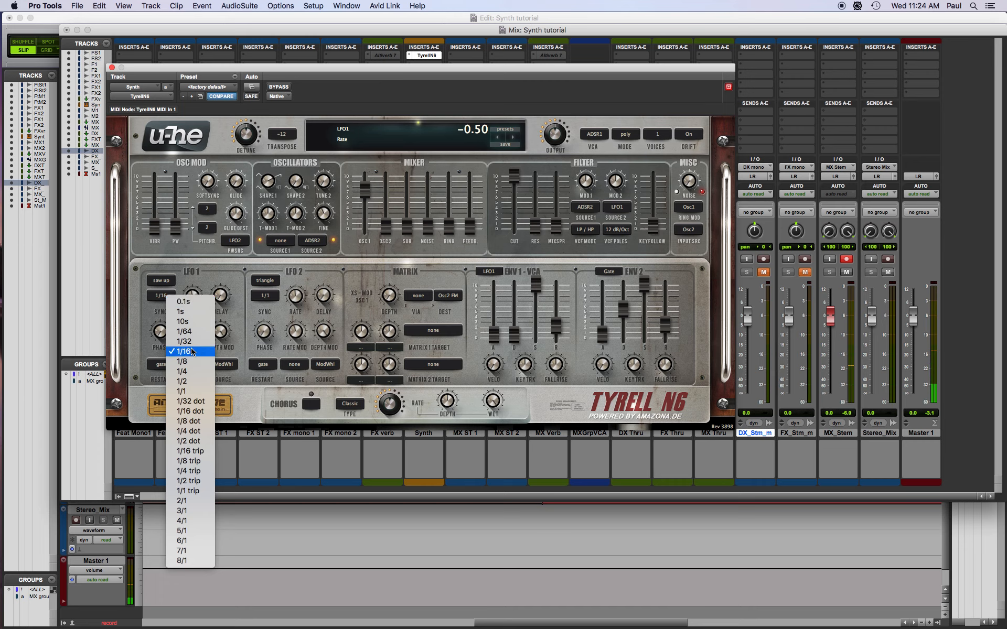
{"action": "left_click", "coordinate": [210, 350]}
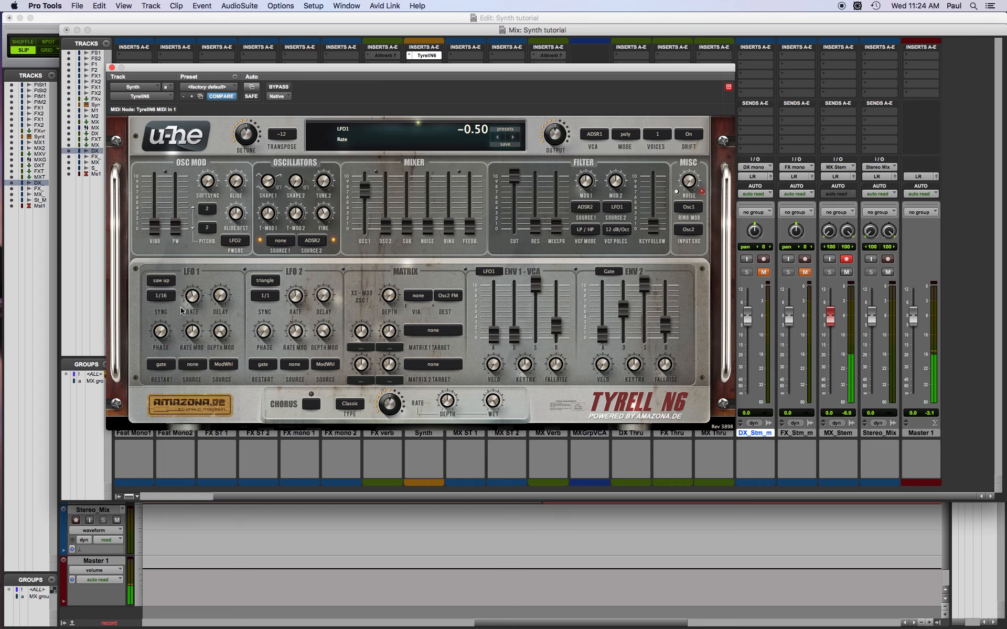
Step the LFO 1 sync through 1/32, 1/64 and a slower division to vary the envelope retriggering
{"action": "left_click", "coordinate": [163, 297]}
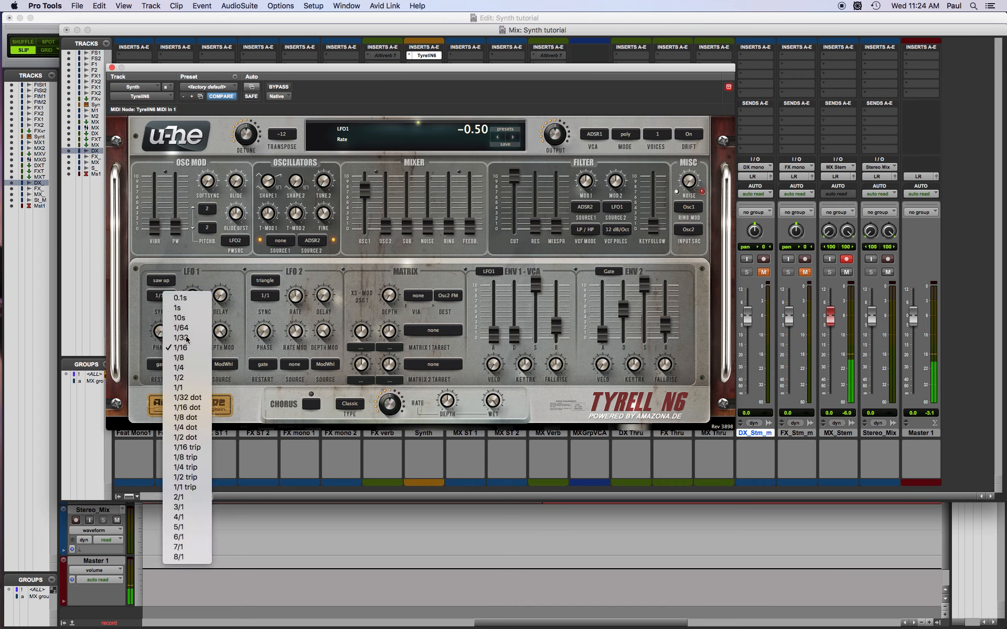
{"action": "left_click", "coordinate": [164, 298]}
{"action": "left_click", "coordinate": [164, 297]}
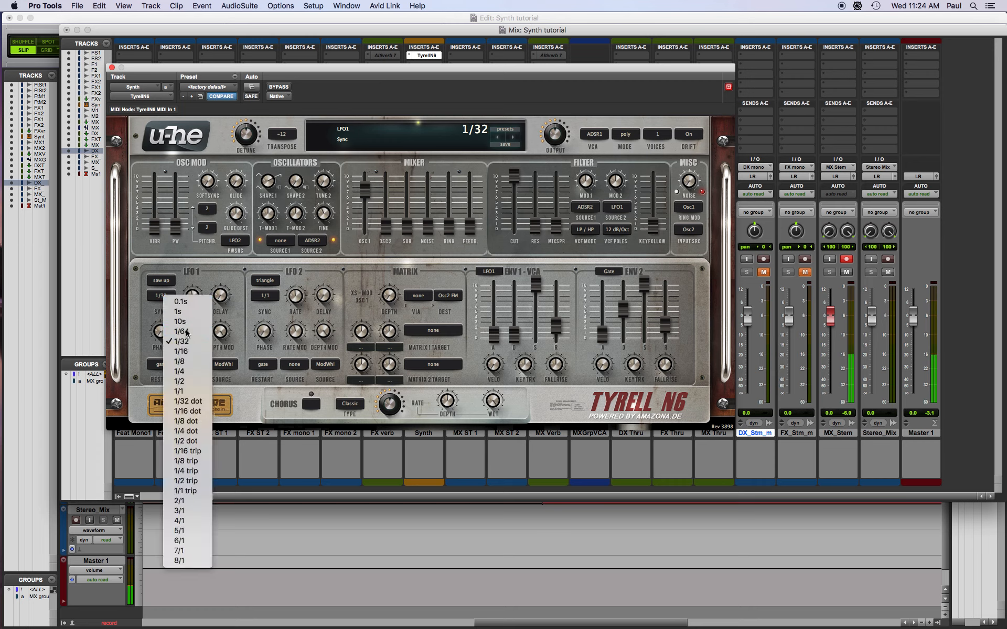
{"action": "left_click", "coordinate": [183, 332]}
{"action": "left_click", "coordinate": [166, 298]}
{"action": "left_click", "coordinate": [182, 371]}
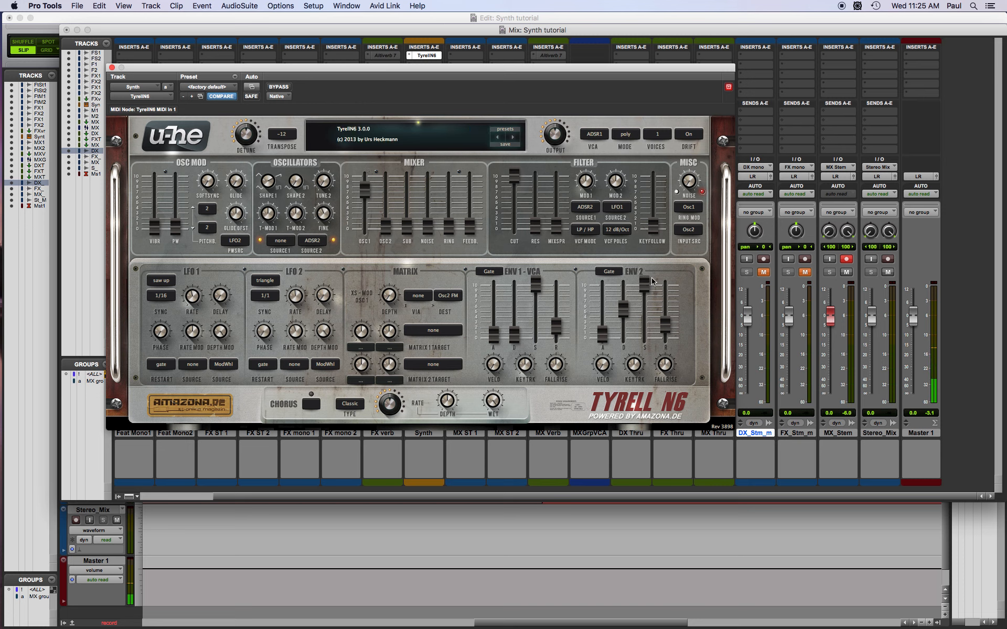
Assign ADSR2 as oscillator tune modulation source 1, keep it as source 2, and set tune modulation depth 2 to 24.00
{"action": "left_click", "coordinate": [309, 241]}
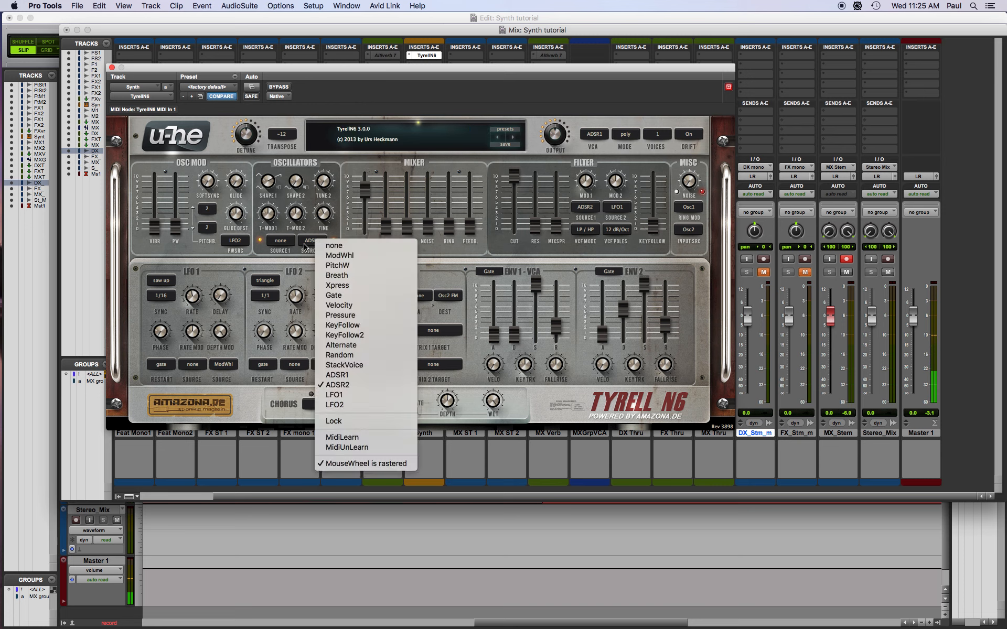
{"action": "left_click", "coordinate": [302, 247]}
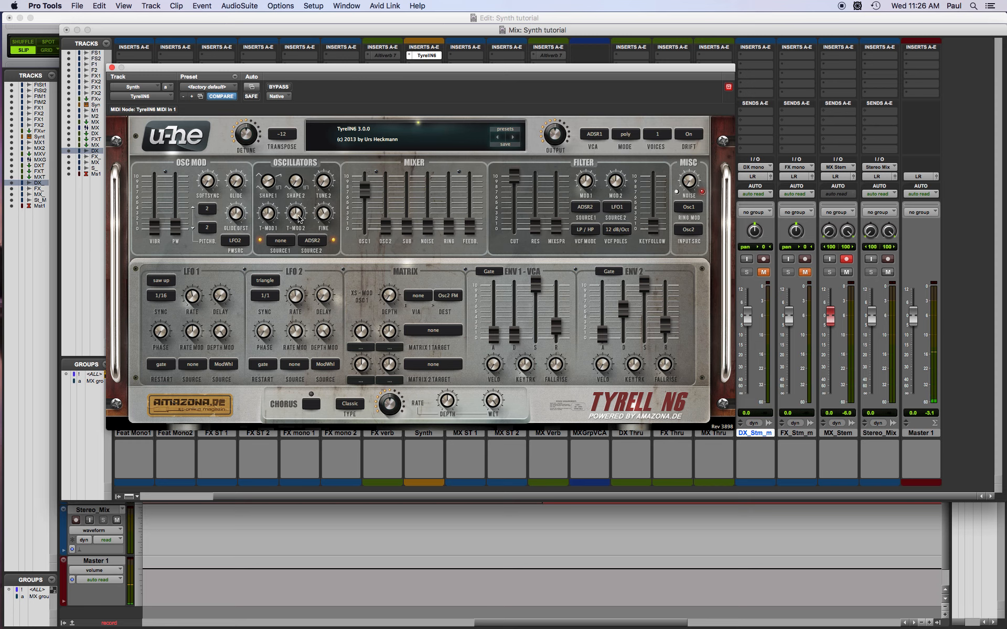
{"action": "left_click", "coordinate": [283, 242]}
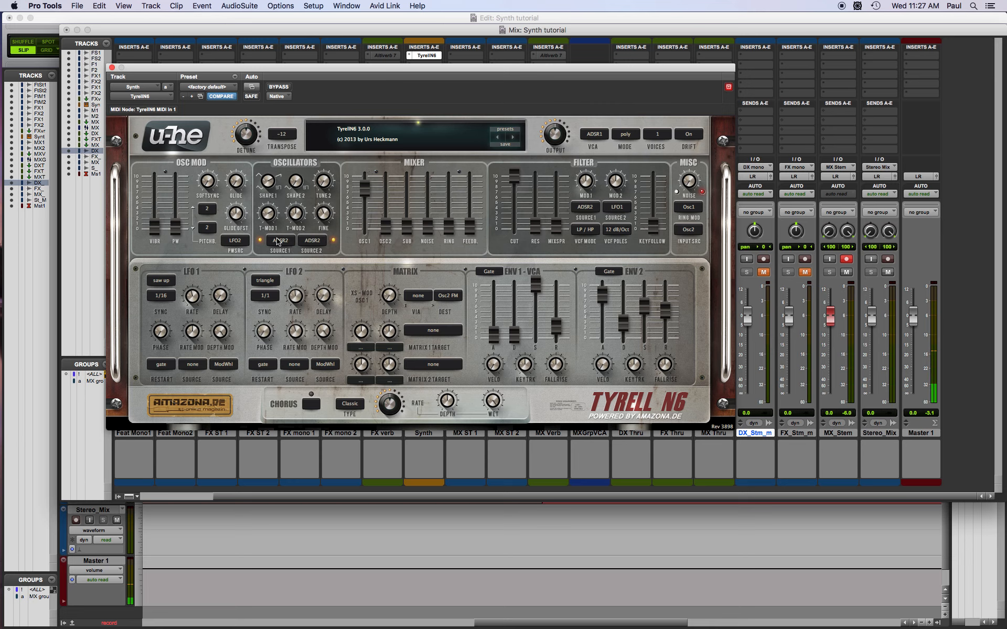
{"action": "left_click_drag", "start_coordinate": [295, 216], "coordinate": [318, 178]}
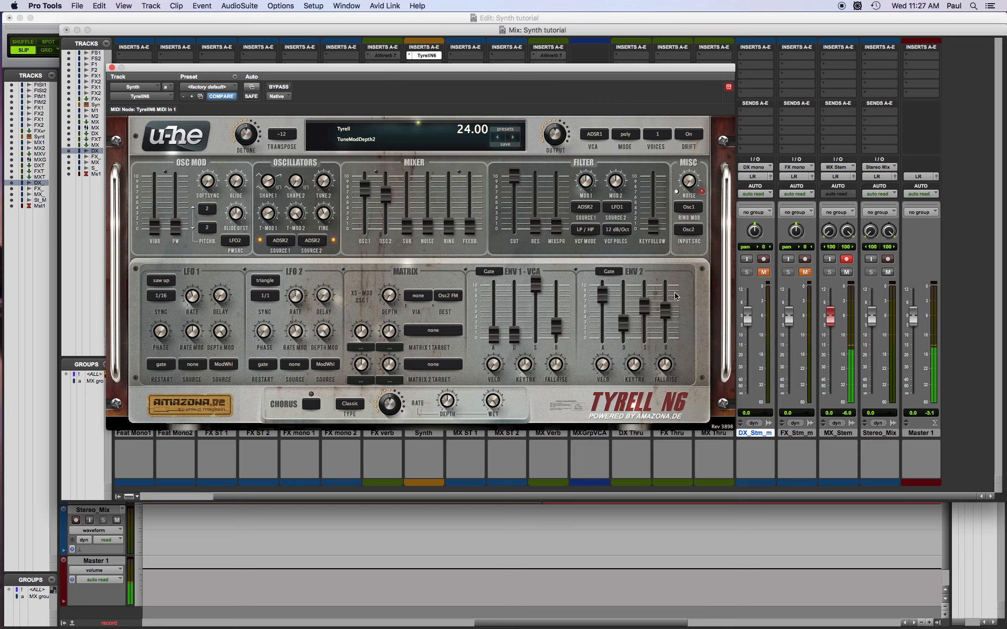
Lengthen the Envelope 2 release and adjust the Envelope 1 release to a long setting
{"action": "left_click_drag", "start_coordinate": [660, 314], "coordinate": [664, 300]}
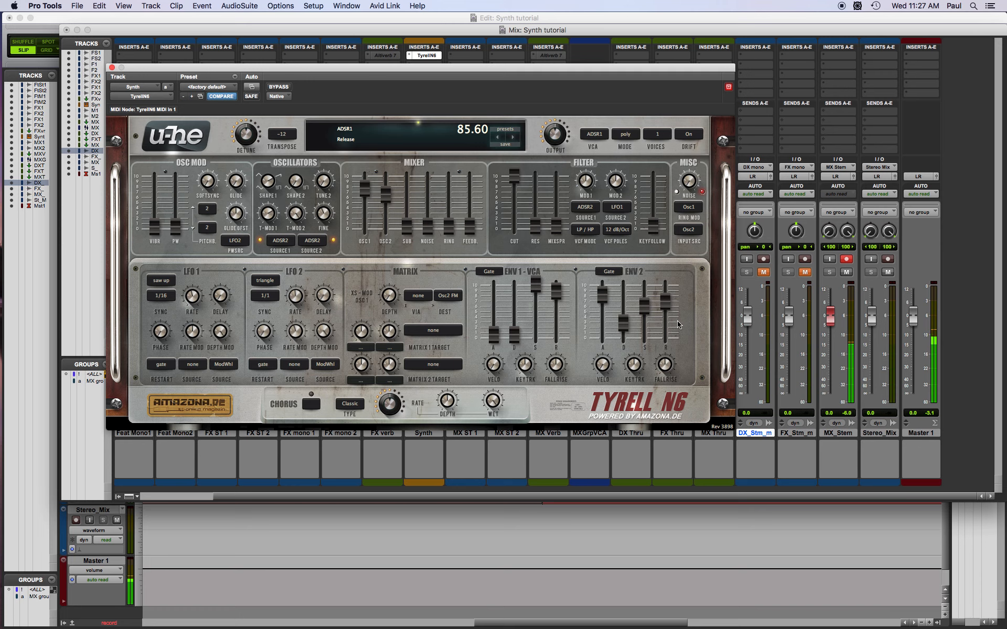
{"action": "left_click_drag", "start_coordinate": [557, 289], "coordinate": [558, 303]}
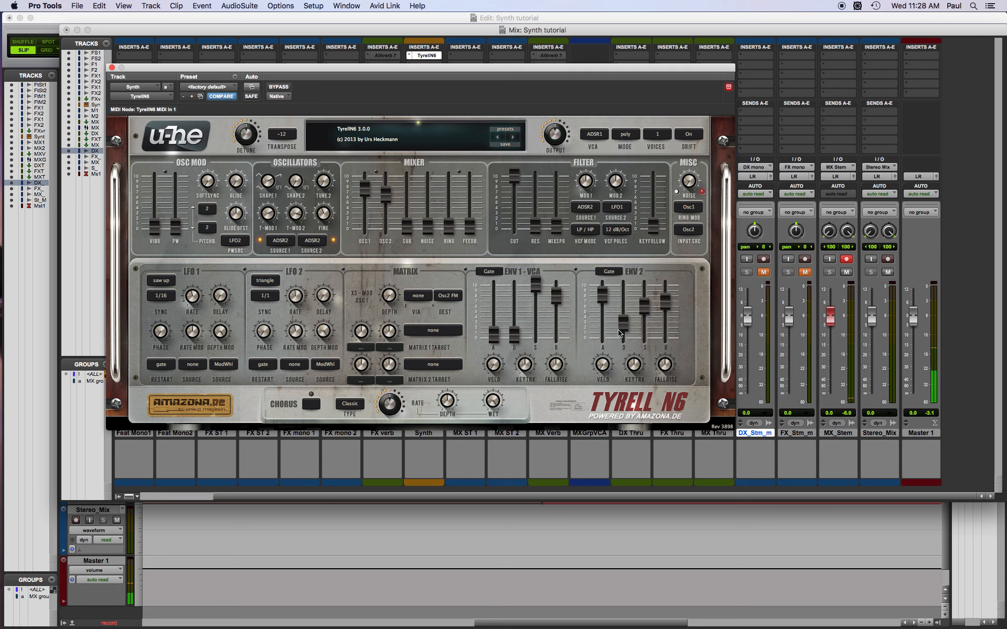
{"action": "left_click", "coordinate": [644, 305]}
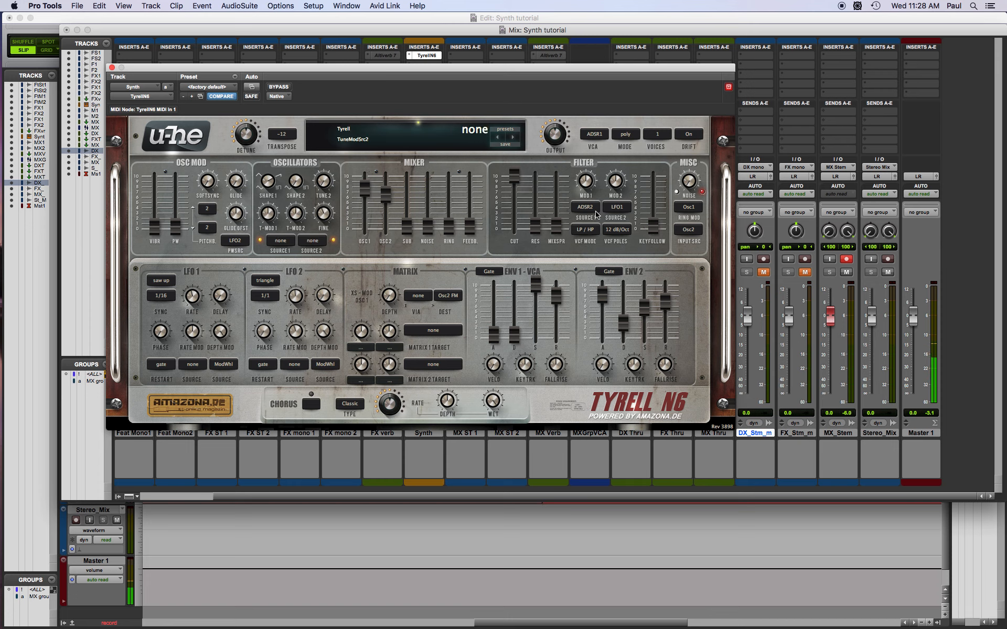
Set filter modulation depth 1 to 86.00 with ADSR2 as source, and lower the filter cutoff
{"action": "left_click_drag", "start_coordinate": [586, 187], "coordinate": [596, 152]}
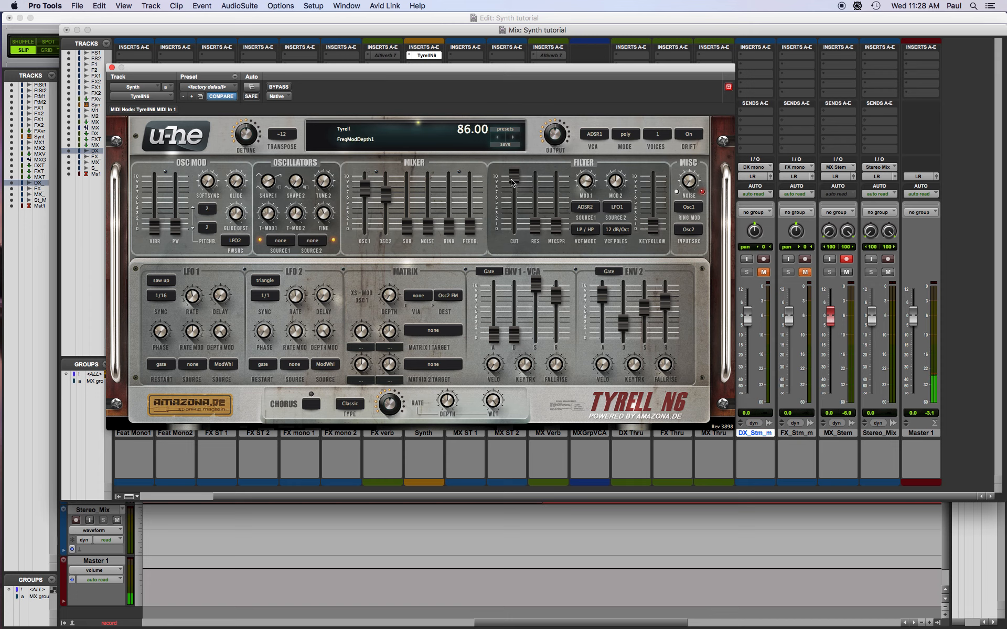
{"action": "left_click_drag", "start_coordinate": [515, 176], "coordinate": [529, 266]}
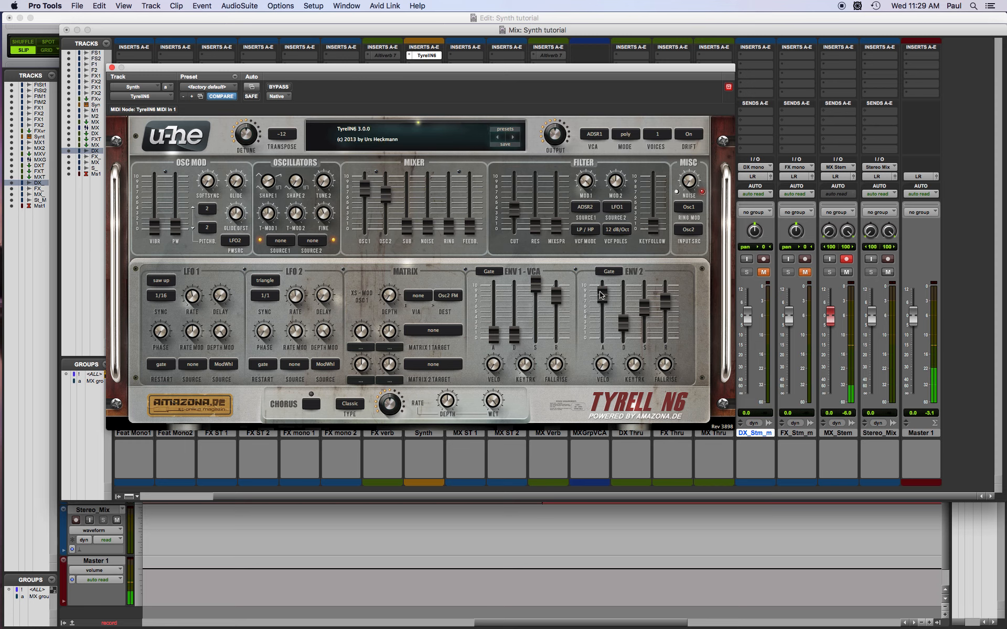
Set the Envelope 2 attack to 35.40 and sustain to 9.60, and fine-adjust the filter cutoff
{"action": "left_click_drag", "start_coordinate": [601, 294], "coordinate": [607, 337]}
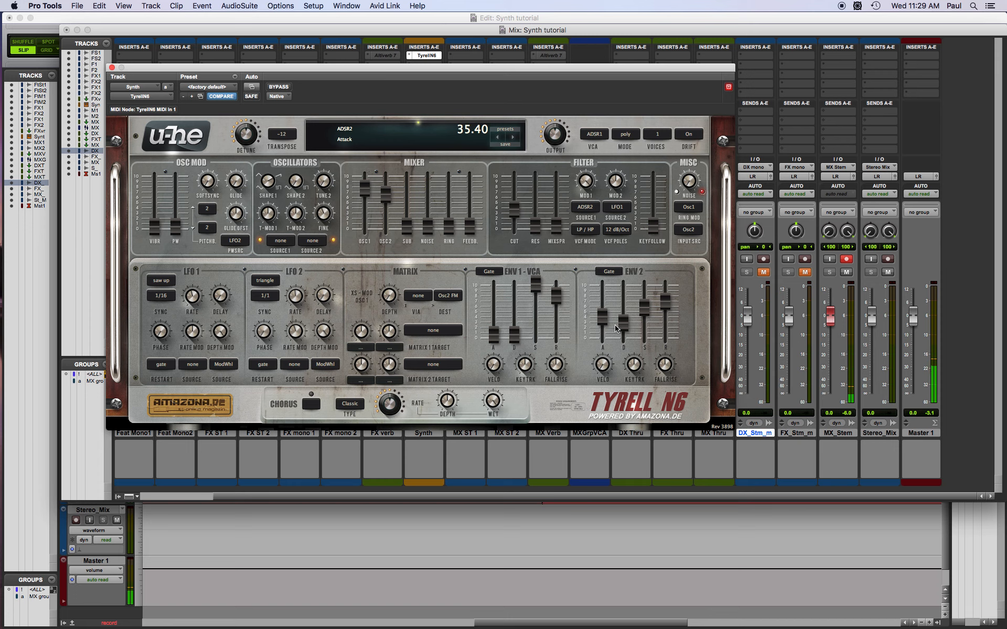
{"action": "left_click_drag", "start_coordinate": [646, 312], "coordinate": [647, 364]}
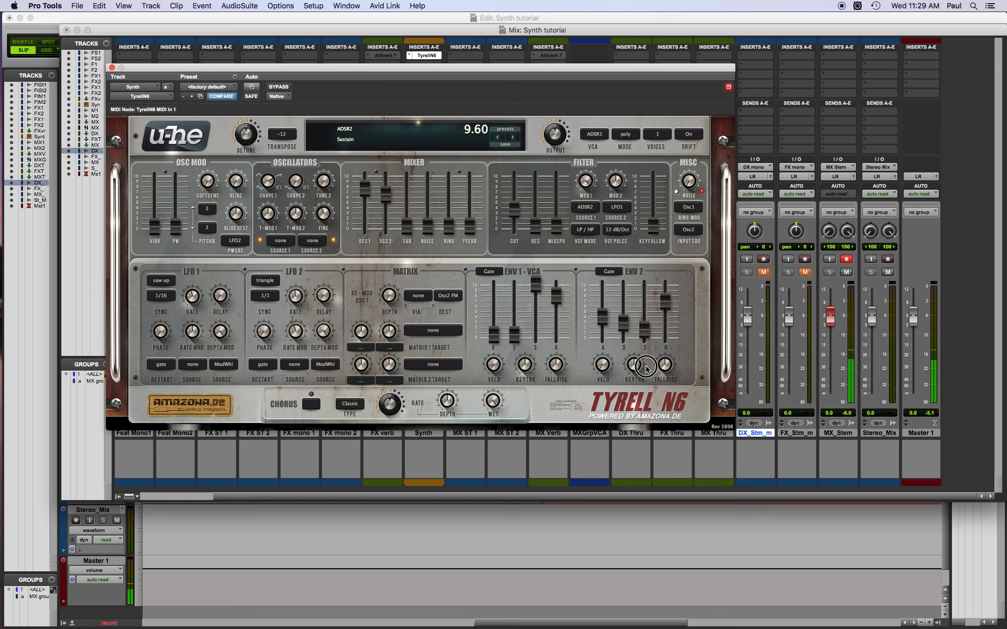
{"action": "left_click_drag", "start_coordinate": [513, 225], "coordinate": [512, 228]}
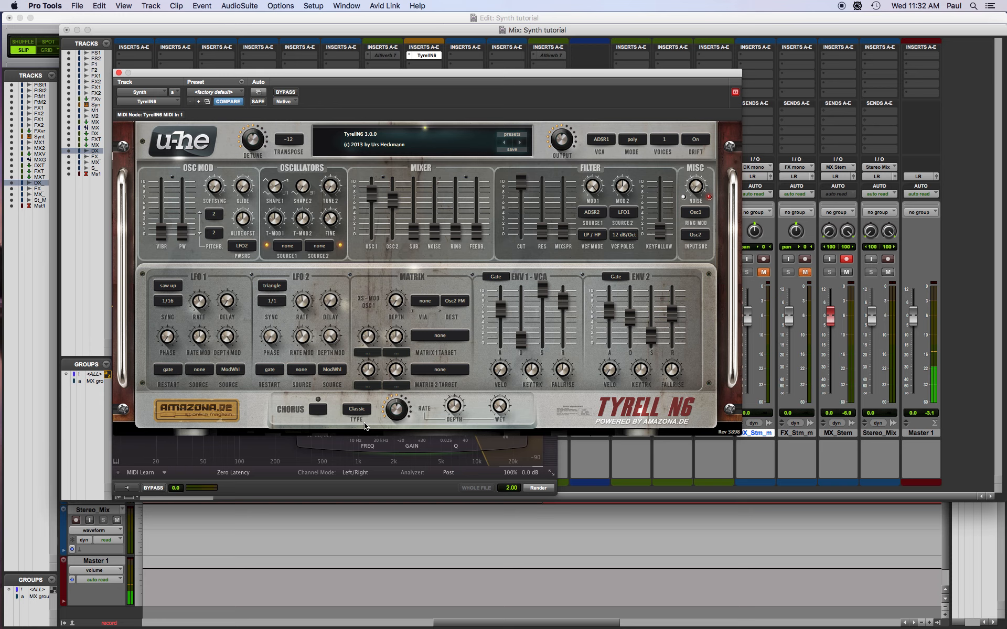
Turn on the chorus and set its wet amount to 52.00
{"action": "left_click", "coordinate": [319, 411]}
{"action": "mouse_move", "coordinate": [505, 406]}
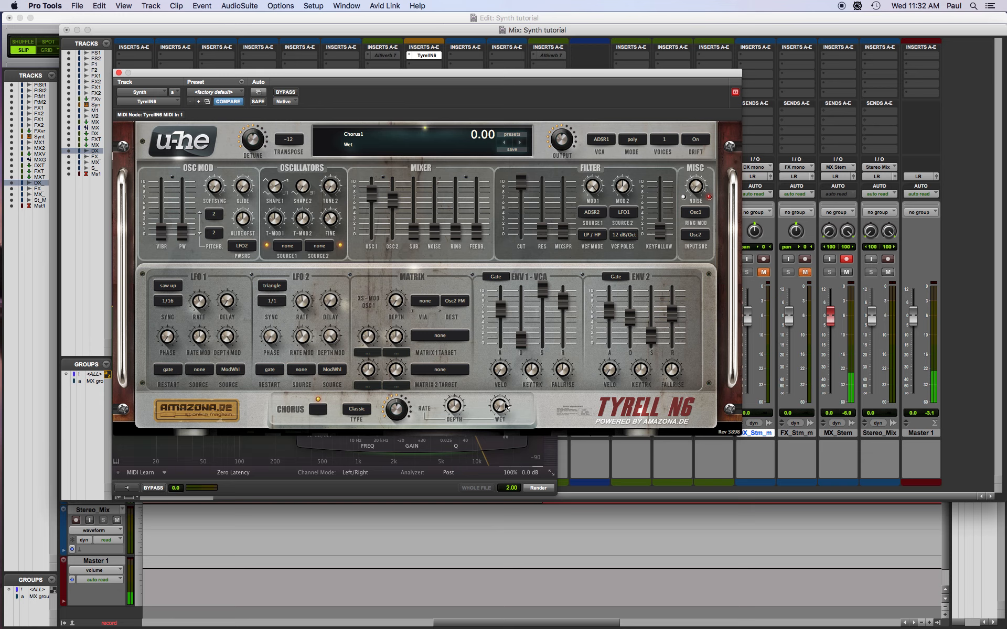
{"action": "left_click_drag", "start_coordinate": [499, 412], "coordinate": [519, 369]}
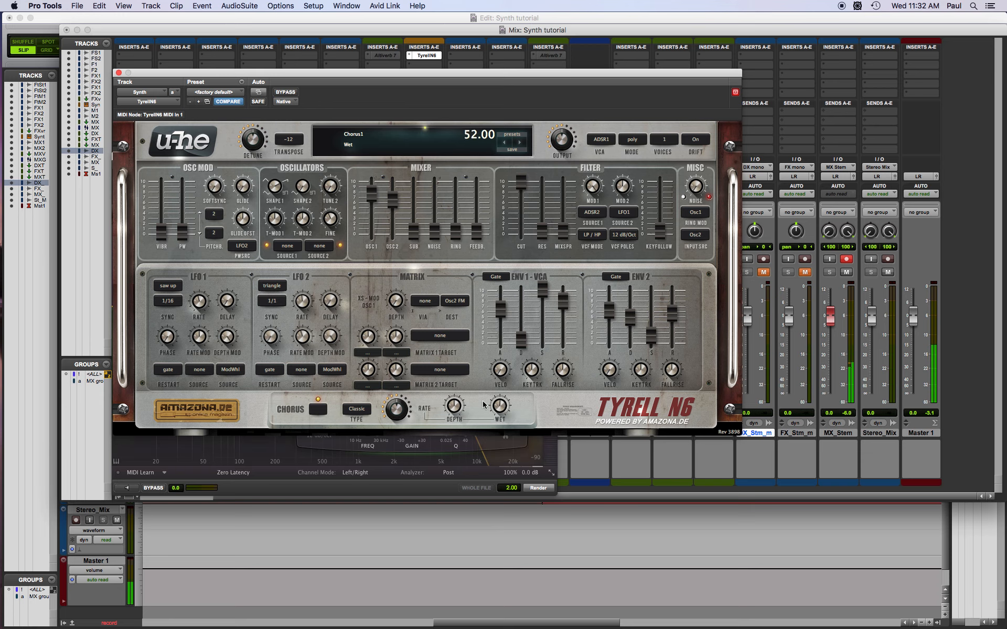
Audition the Dramatic chorus type and switch the chorus to Ensemble
{"action": "left_click", "coordinate": [357, 410]}
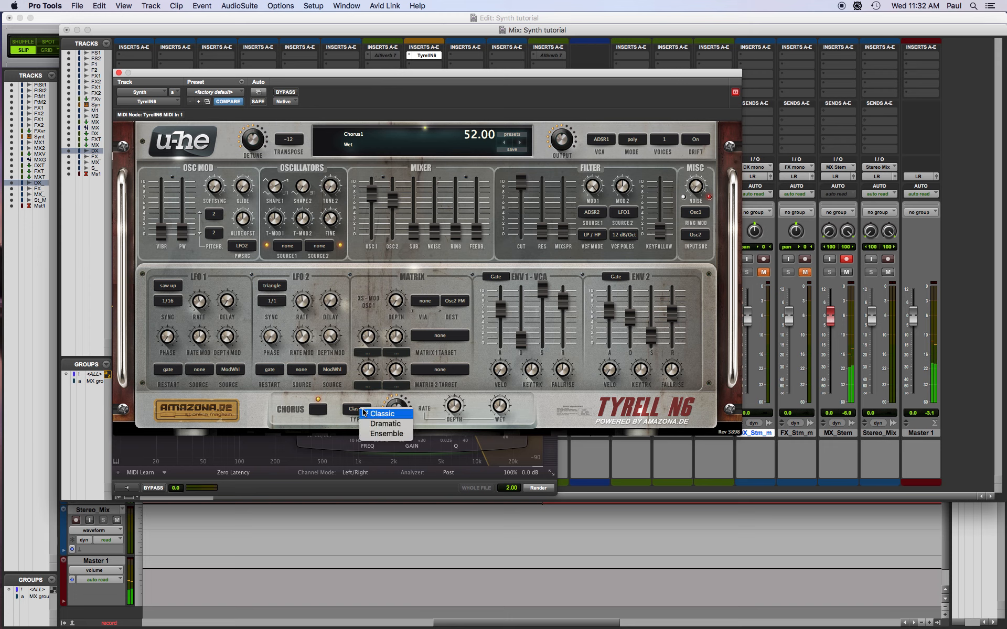
{"action": "left_click", "coordinate": [393, 424]}
{"action": "left_click", "coordinate": [361, 410]}
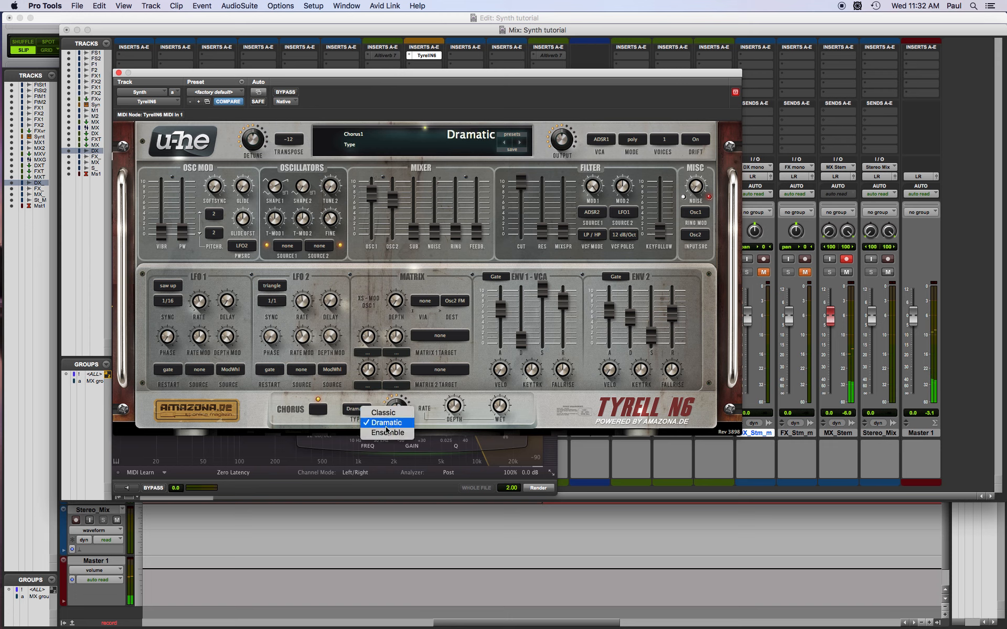
{"action": "left_click", "coordinate": [390, 433]}
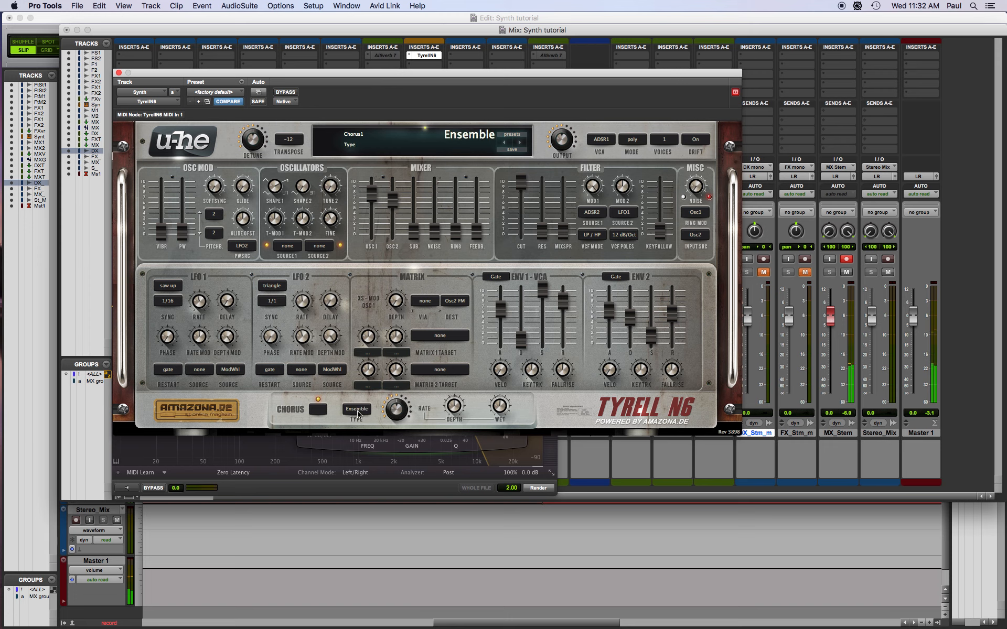
Switch the chorus type to Classic, set its rate to 30.50 and adjust its depth
{"action": "left_click", "coordinate": [358, 411]}
{"action": "left_click", "coordinate": [392, 415]}
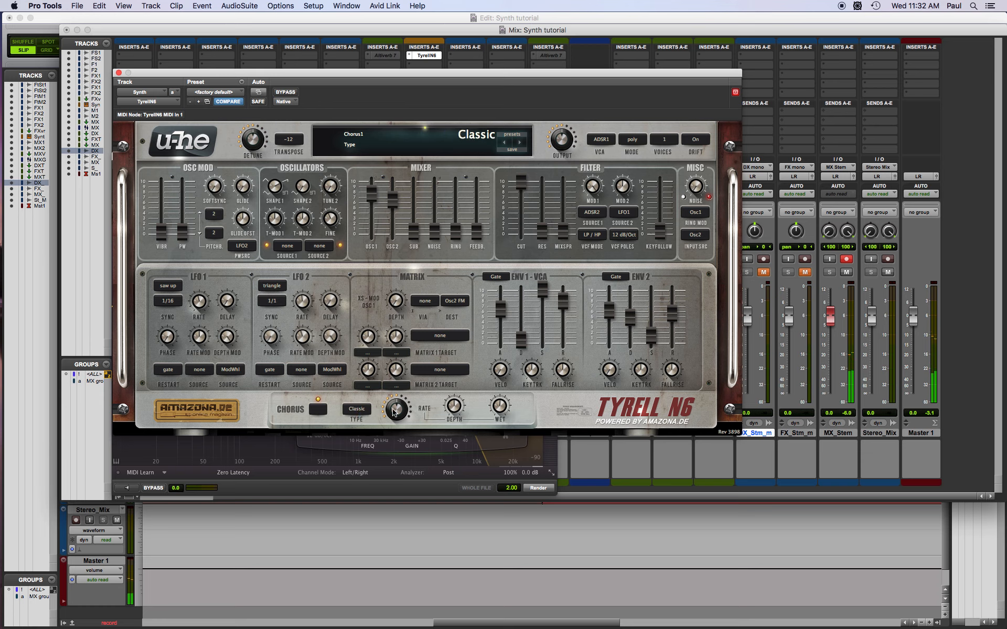
{"action": "left_click_drag", "start_coordinate": [399, 412], "coordinate": [375, 434]}
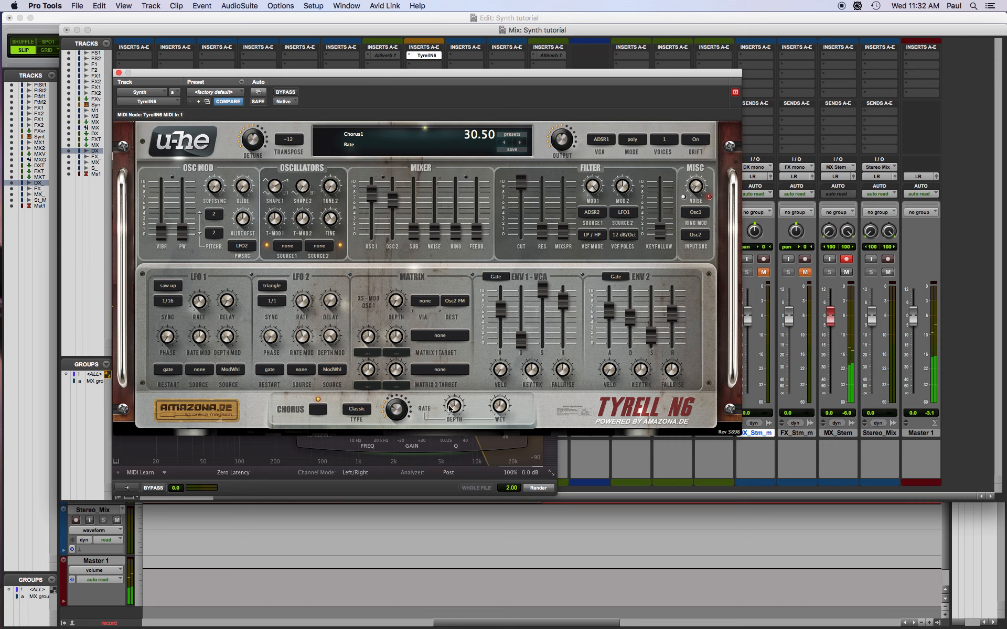
{"action": "left_click_drag", "start_coordinate": [450, 409], "coordinate": [446, 423]}
{"action": "left_click", "coordinate": [361, 412]}
{"action": "left_click", "coordinate": [376, 425]}
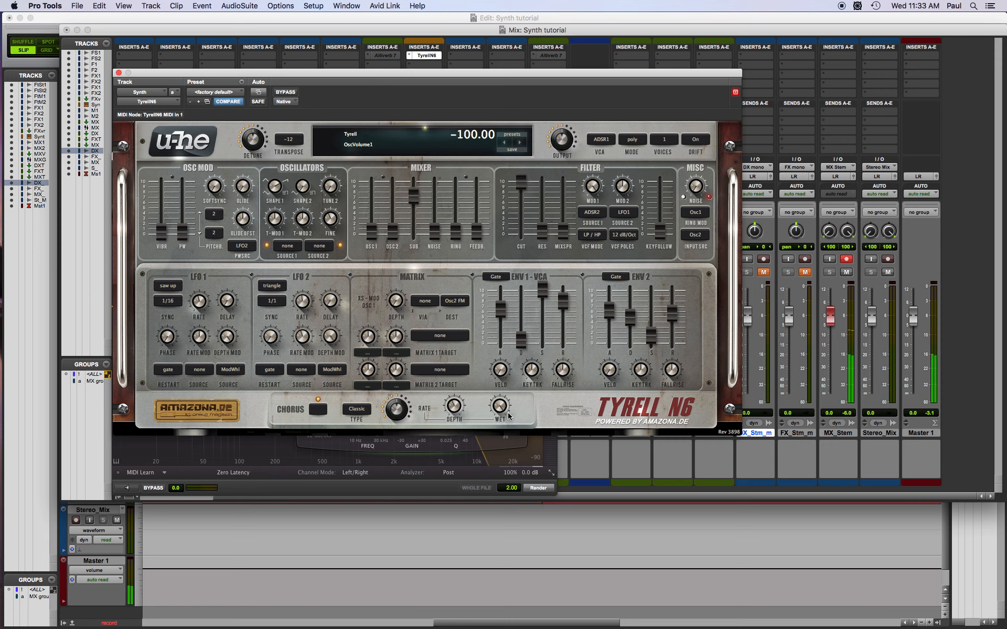
Adjust the chorus wet amount and turn the chorus off
{"action": "left_click_drag", "start_coordinate": [500, 409], "coordinate": [489, 519]}
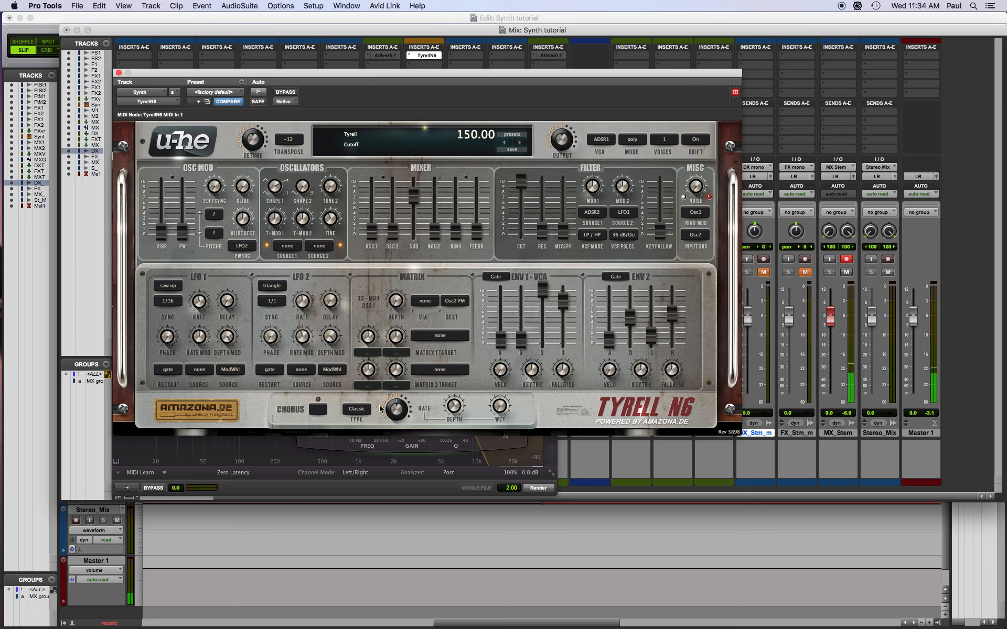
{"action": "left_click", "coordinate": [318, 411]}
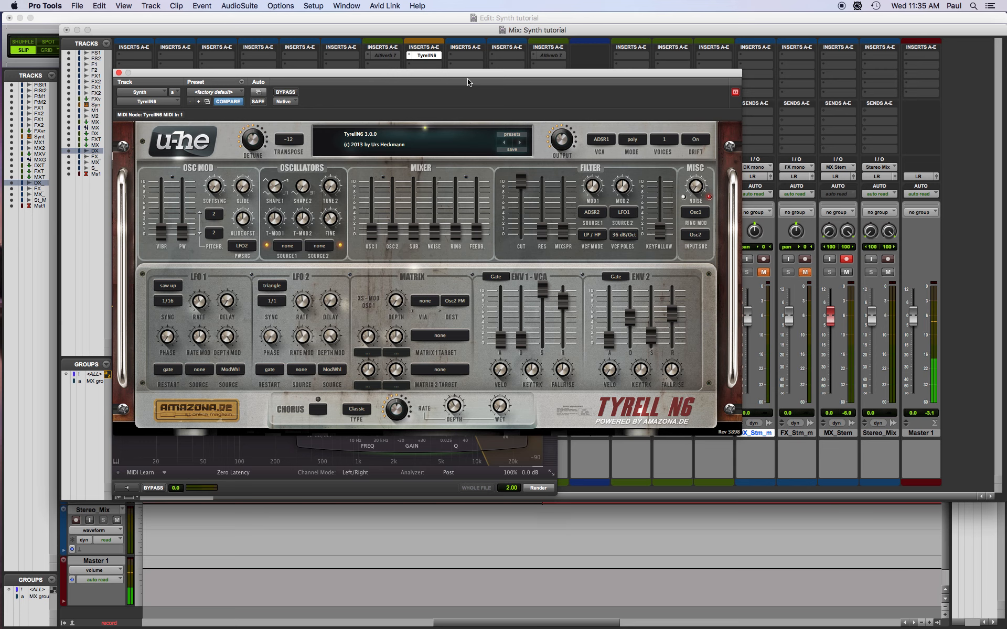
Move the TyrellN6 plug-in window slightly higher over the mixer
{"action": "left_click_drag", "start_coordinate": [475, 80], "coordinate": [519, 79]}
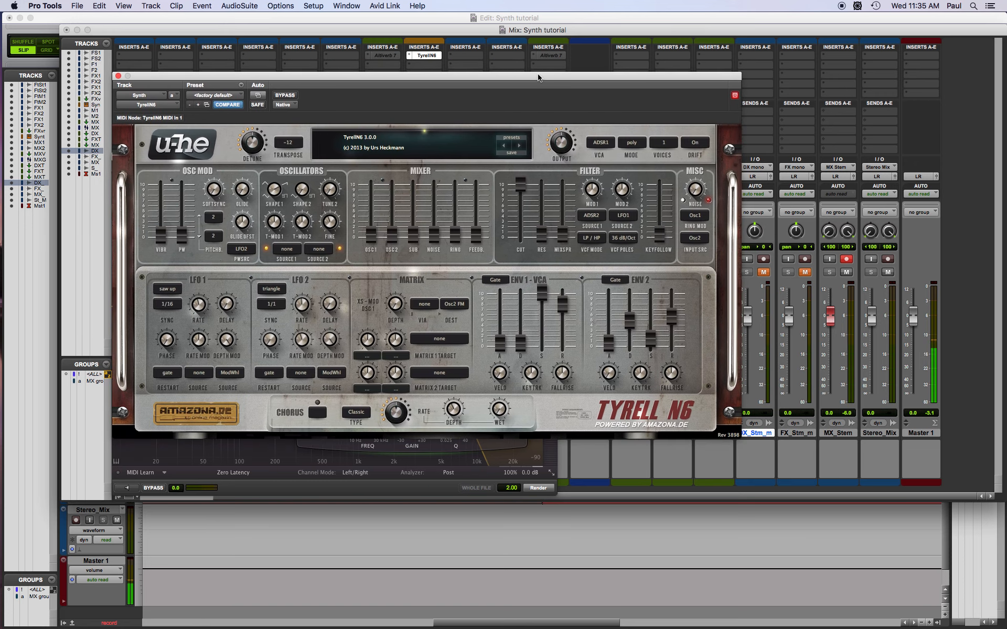
{"action": "left_click_drag", "start_coordinate": [522, 80], "coordinate": [513, 68]}
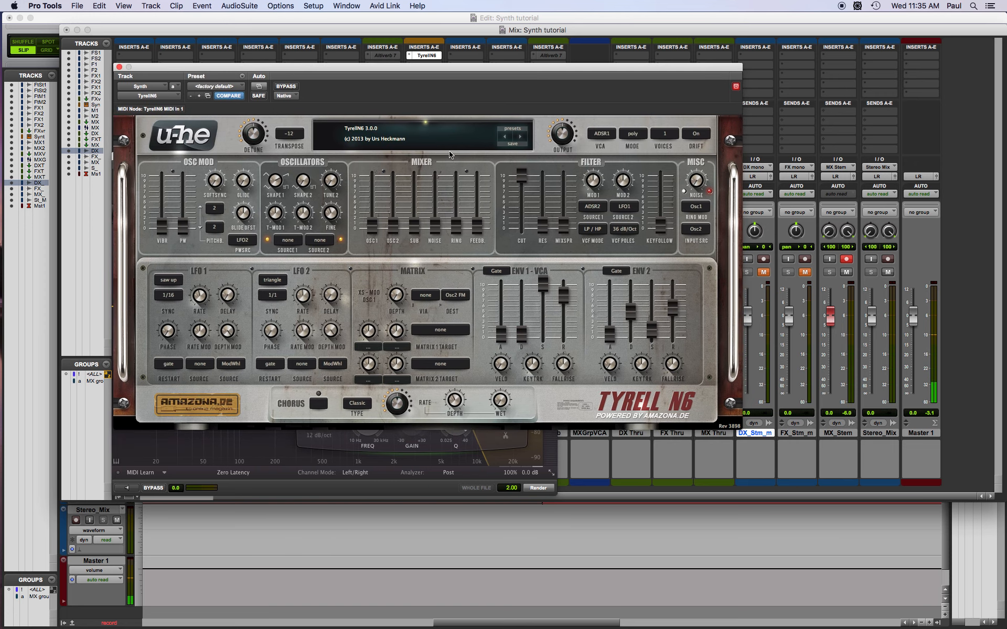